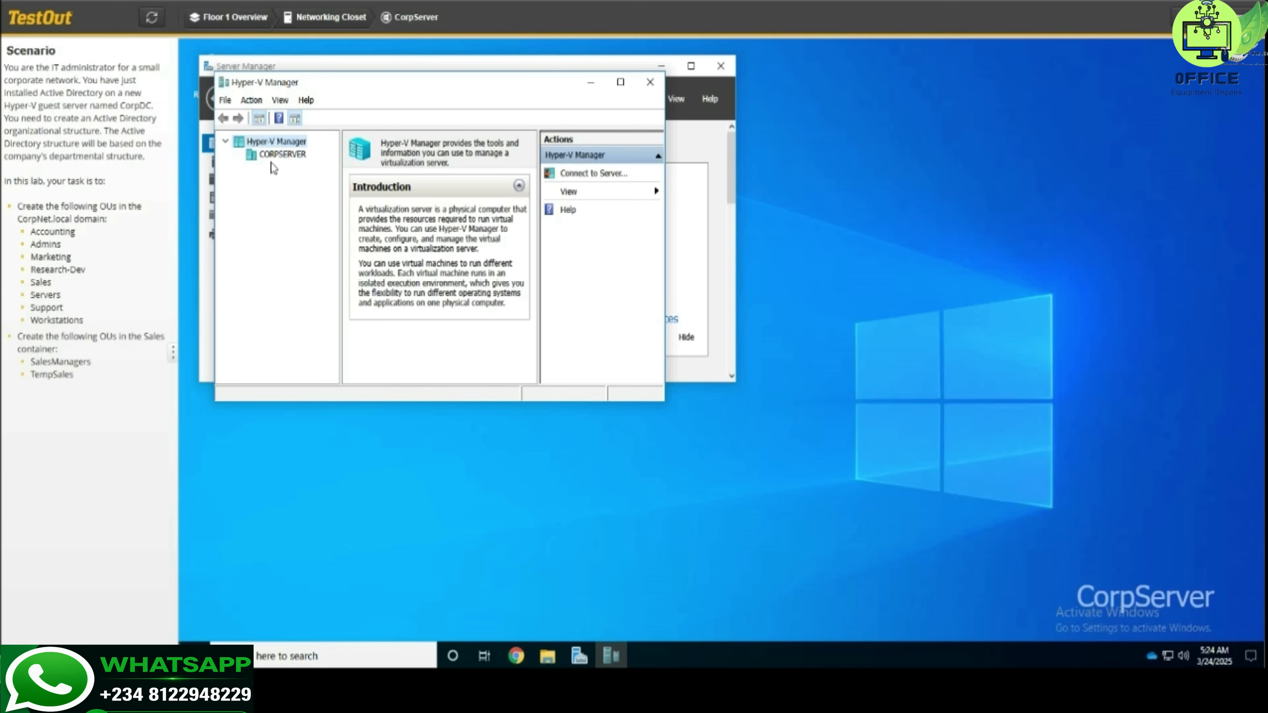
Connect to the CorpDC virtual machine on CORPSERVER and open Active Directory Users and Computers there.
left_click(283, 154)
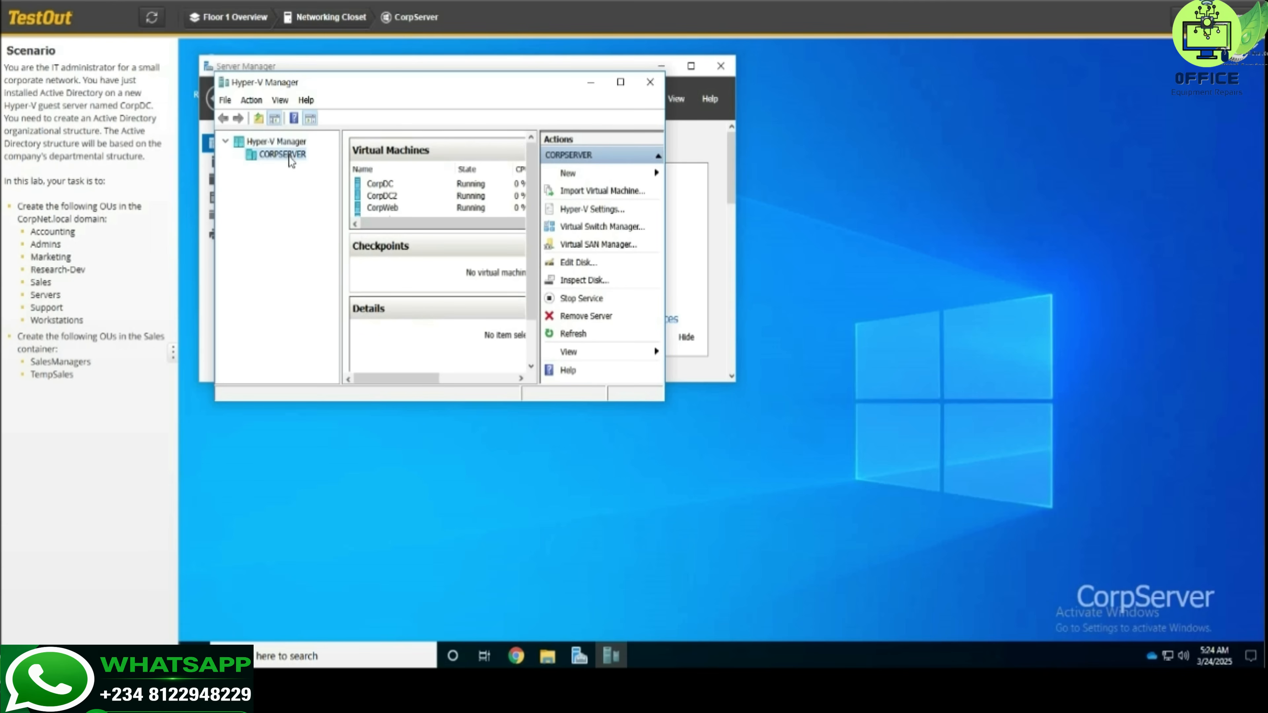
left_click(378, 185)
double_click(378, 185)
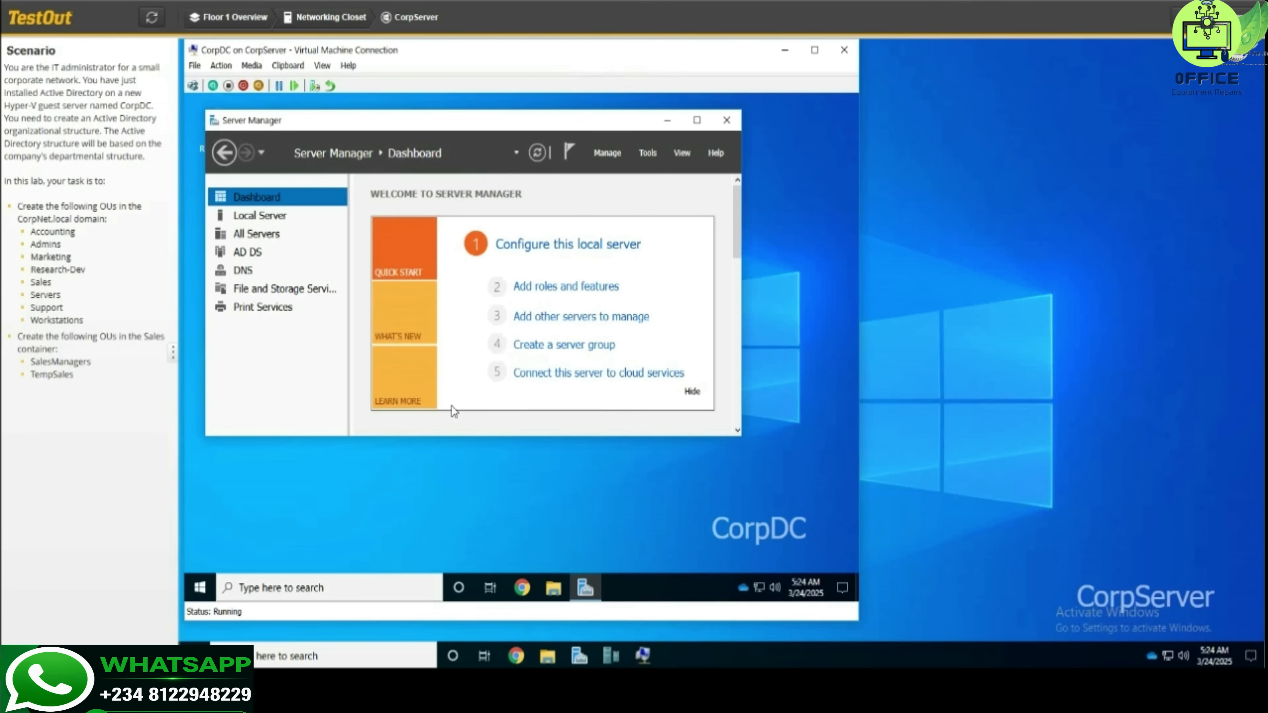
left_click(647, 153)
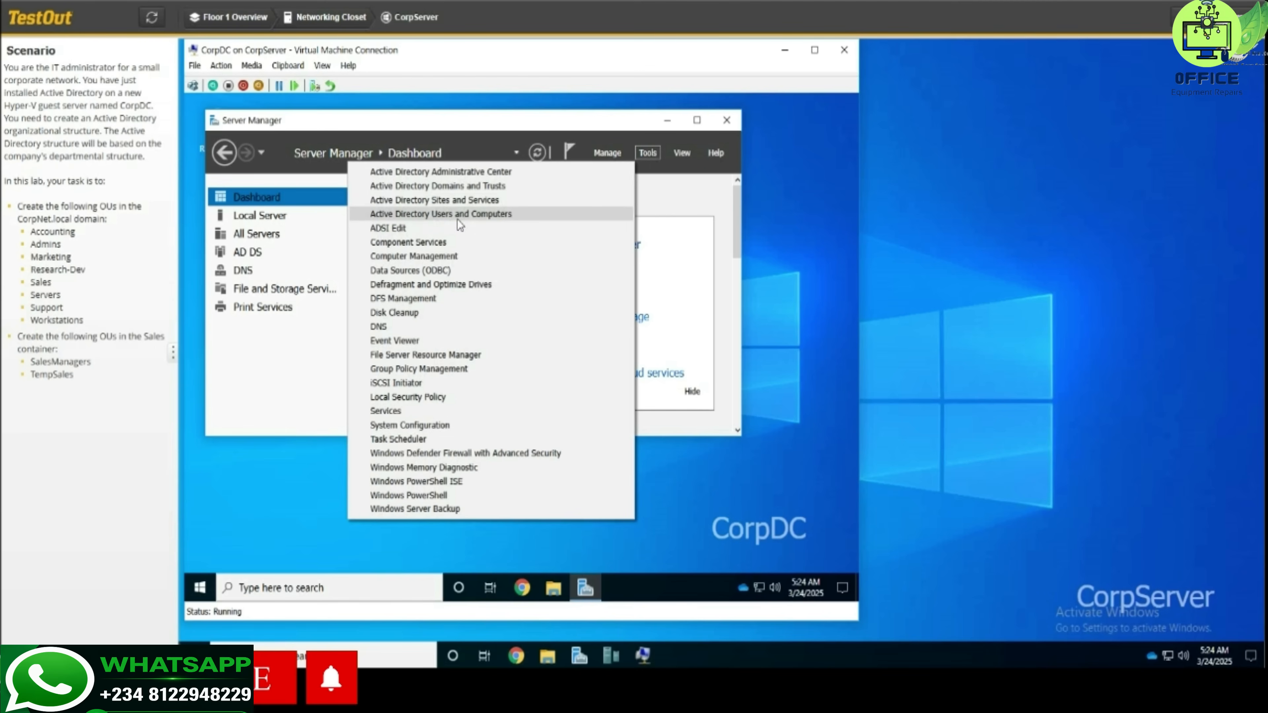
left_click(474, 218)
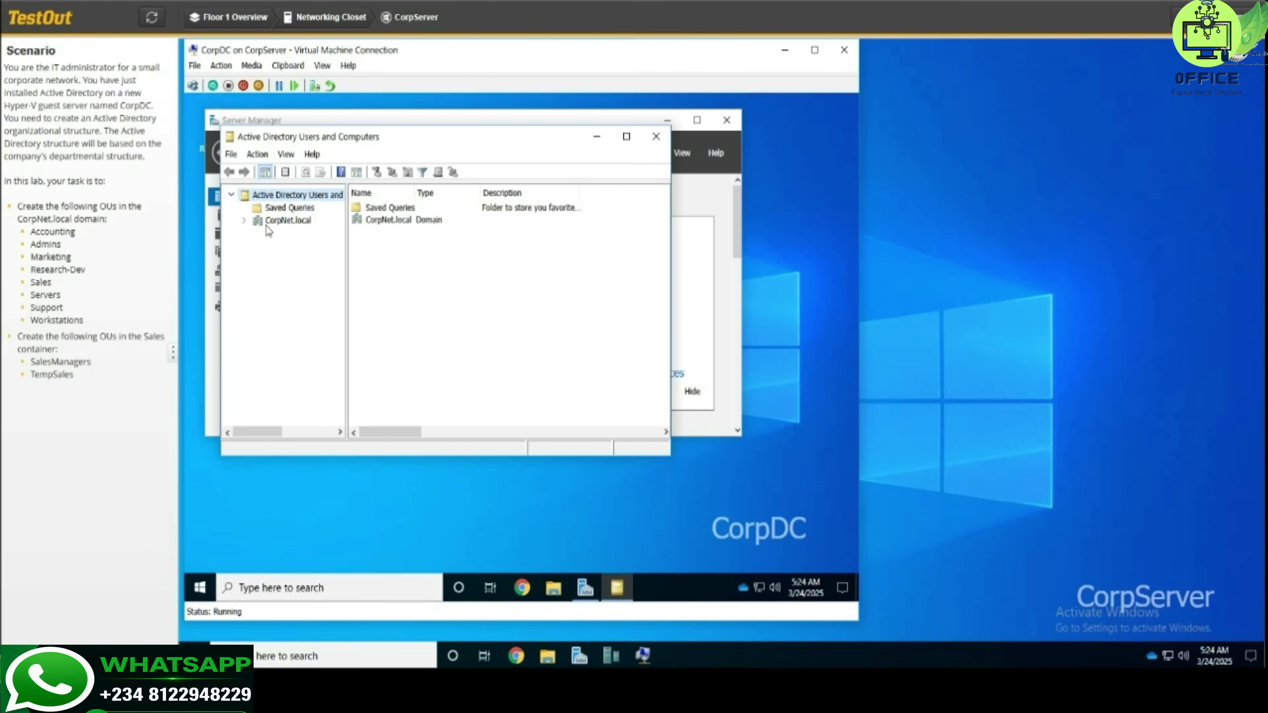
Create an organizational unit named Accounting in the CorpNet.local domain.
left_click(273, 216)
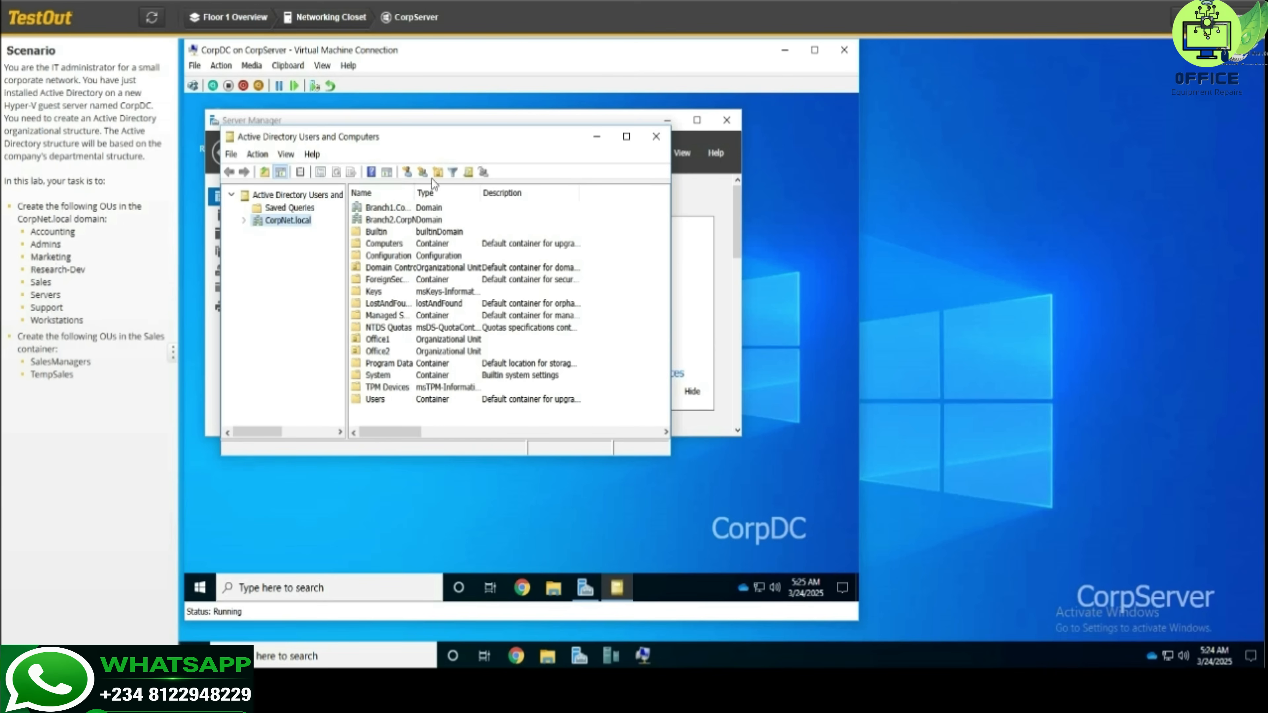
left_click(439, 173)
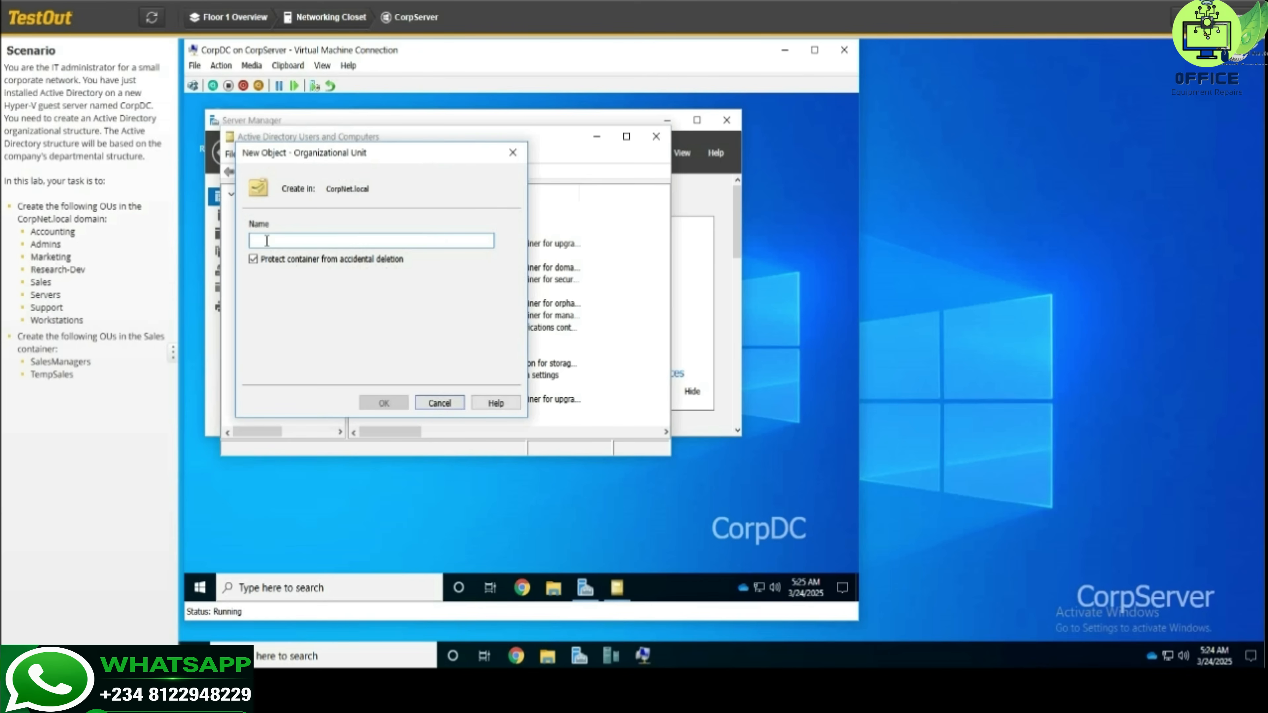
type("Accounting")
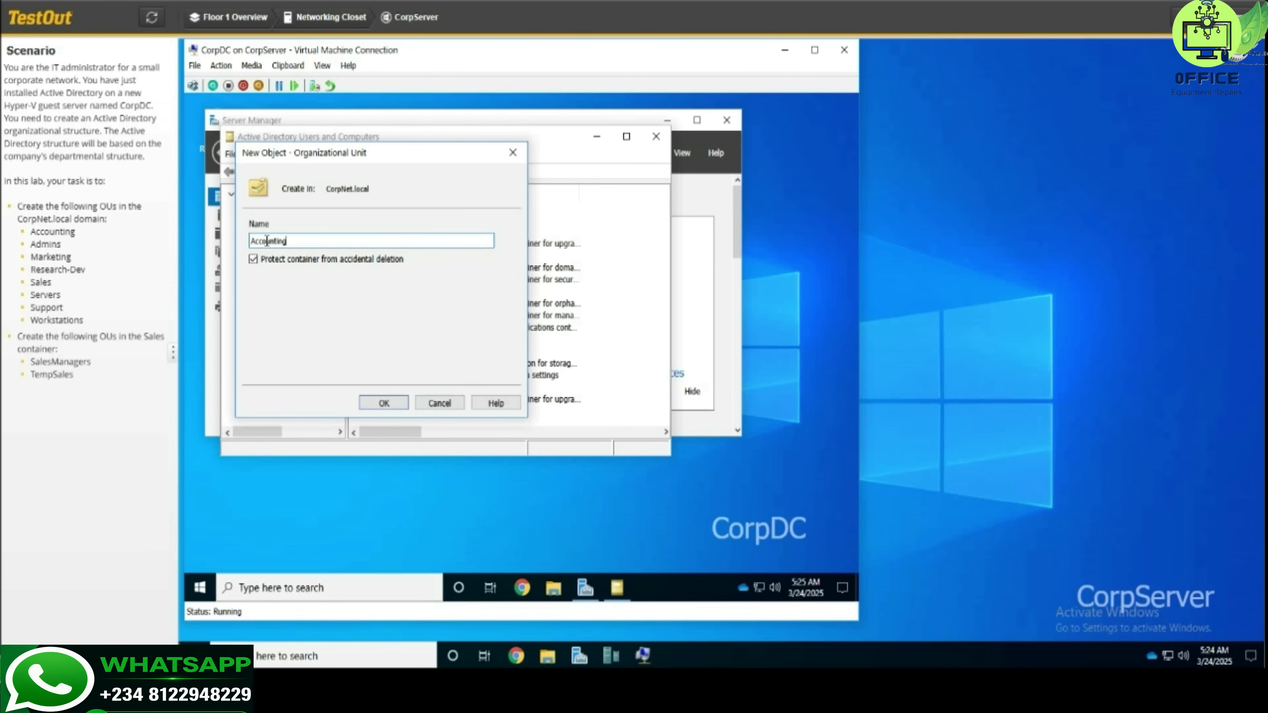
key("Return")
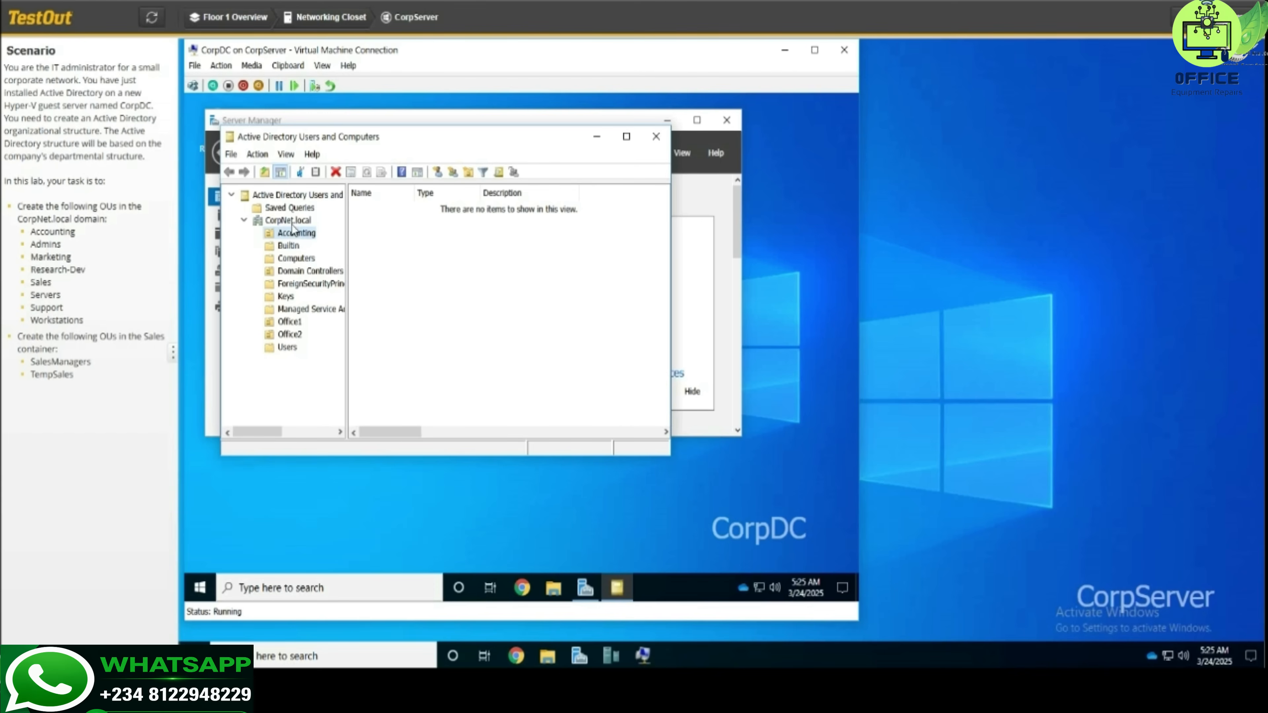
Create an organizational unit named Admins directly under the CorpNet.local domain.
left_click(292, 223)
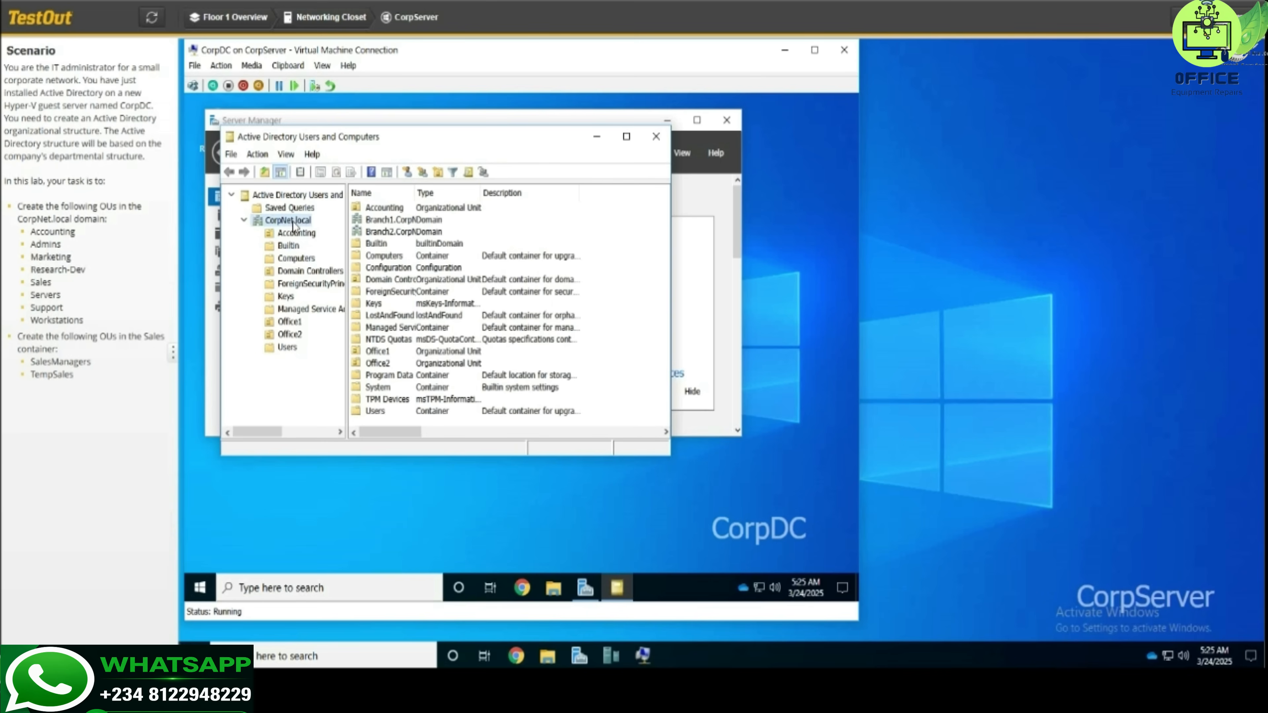
left_click(436, 174)
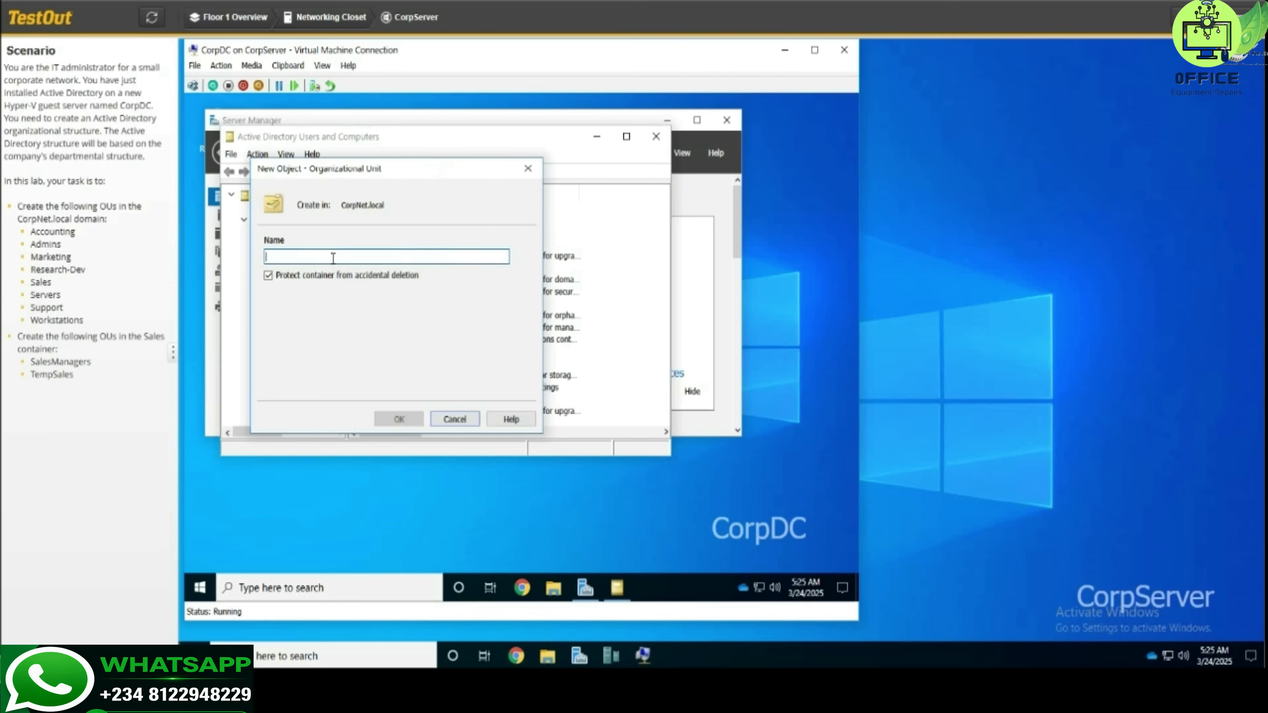
type("Admins")
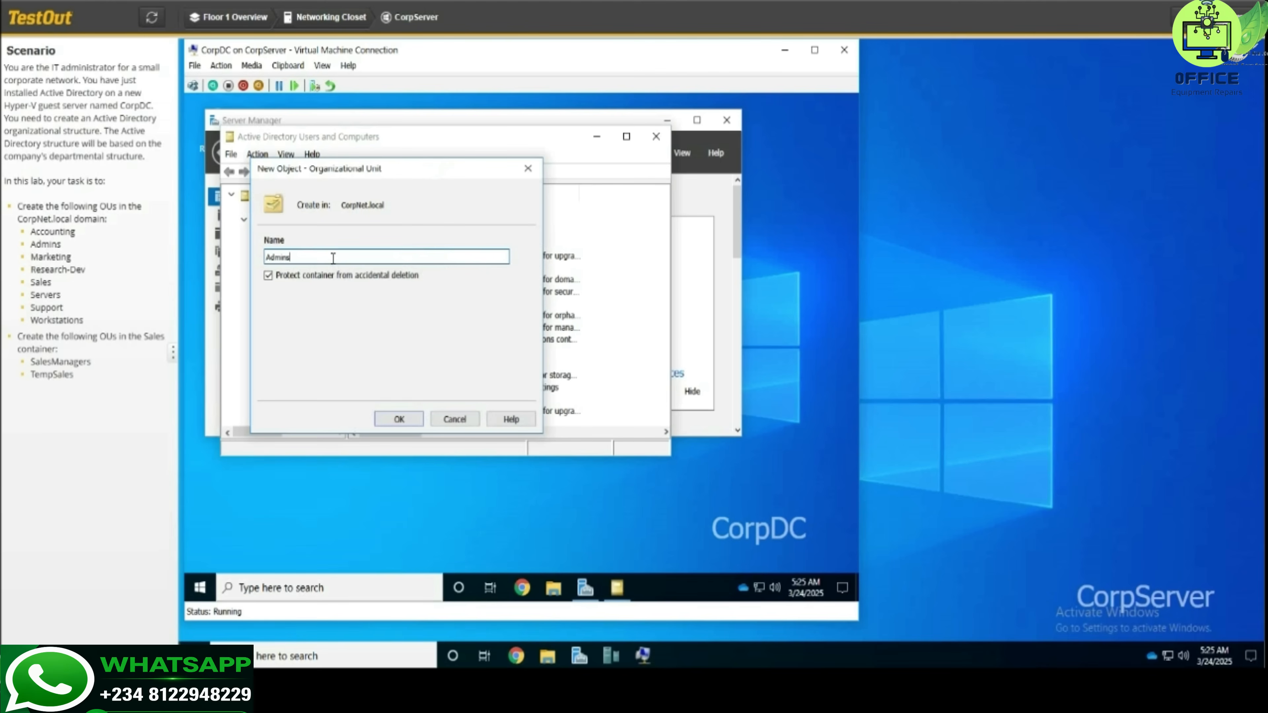
key("Return")
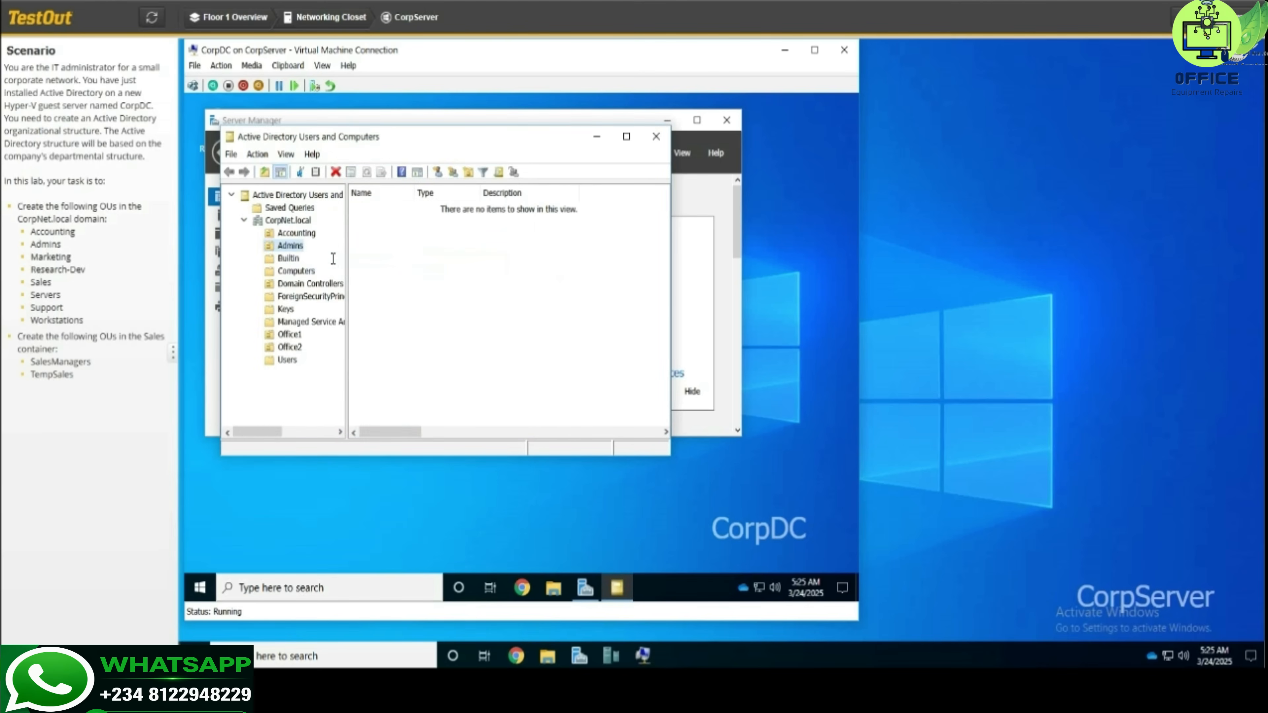
Create an organizational unit named Marketing directly under the CorpNet.local domain.
left_click(289, 223)
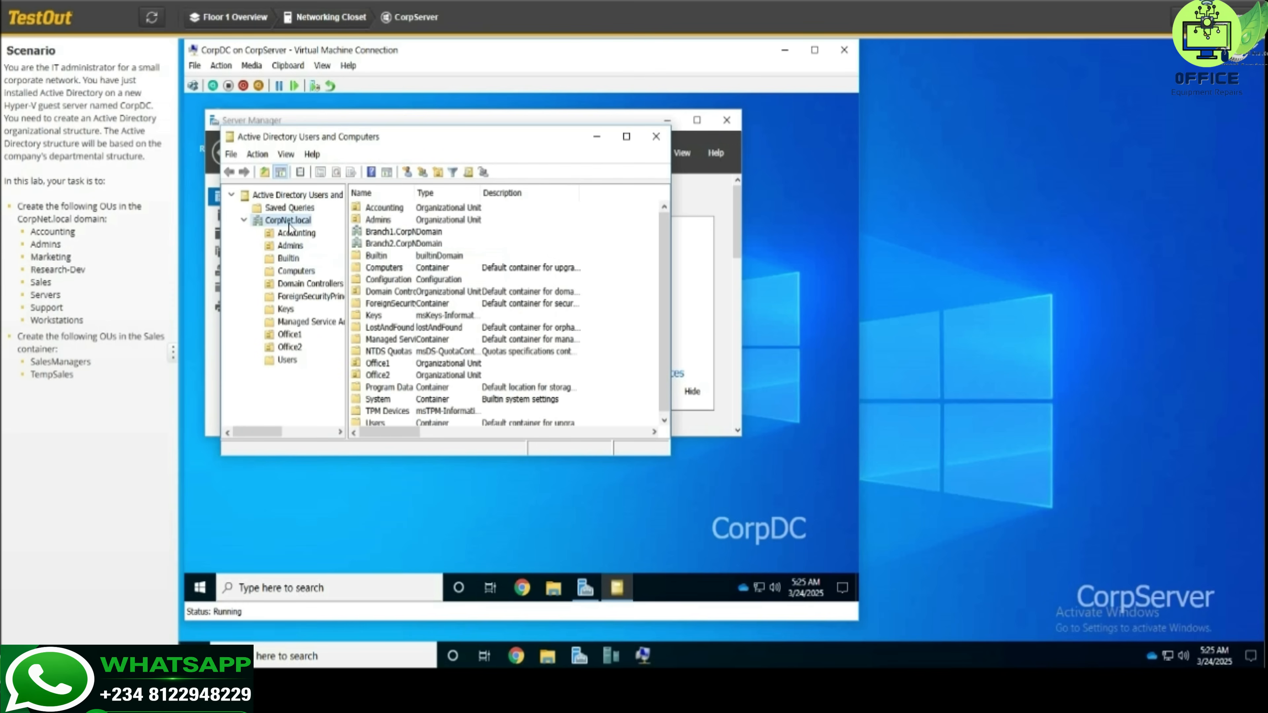
left_click(438, 172)
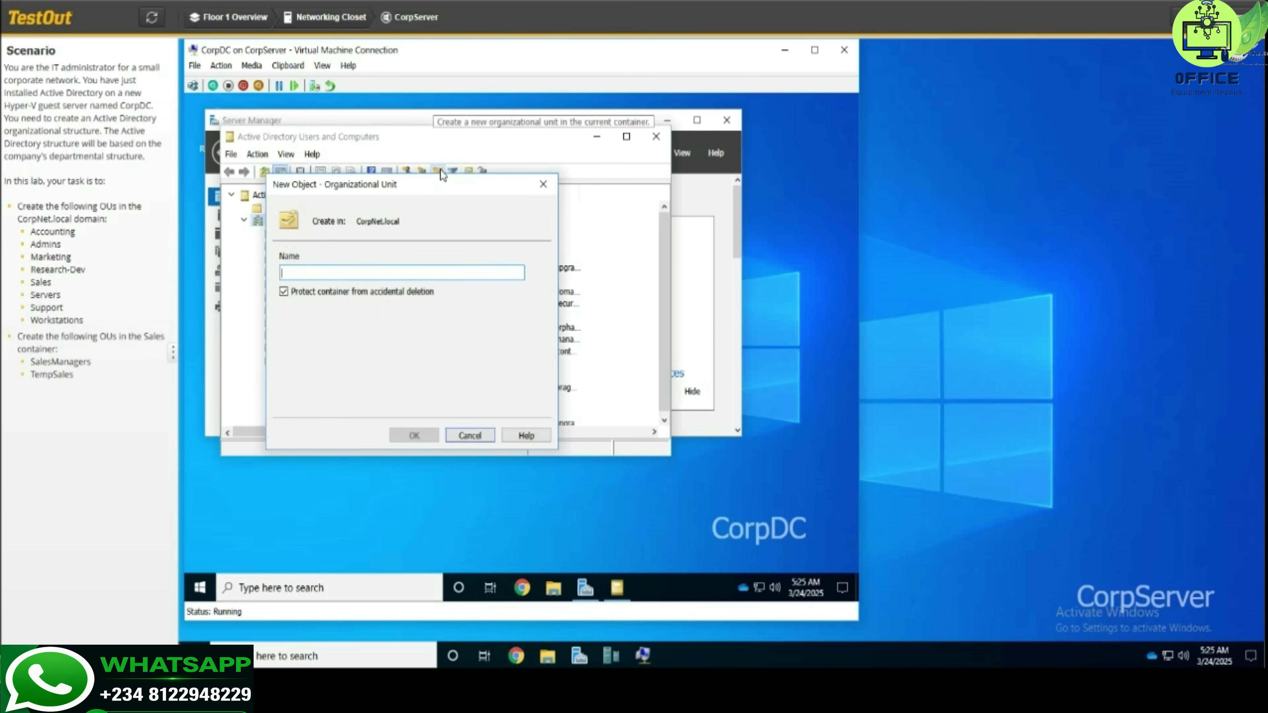
type("Ma")
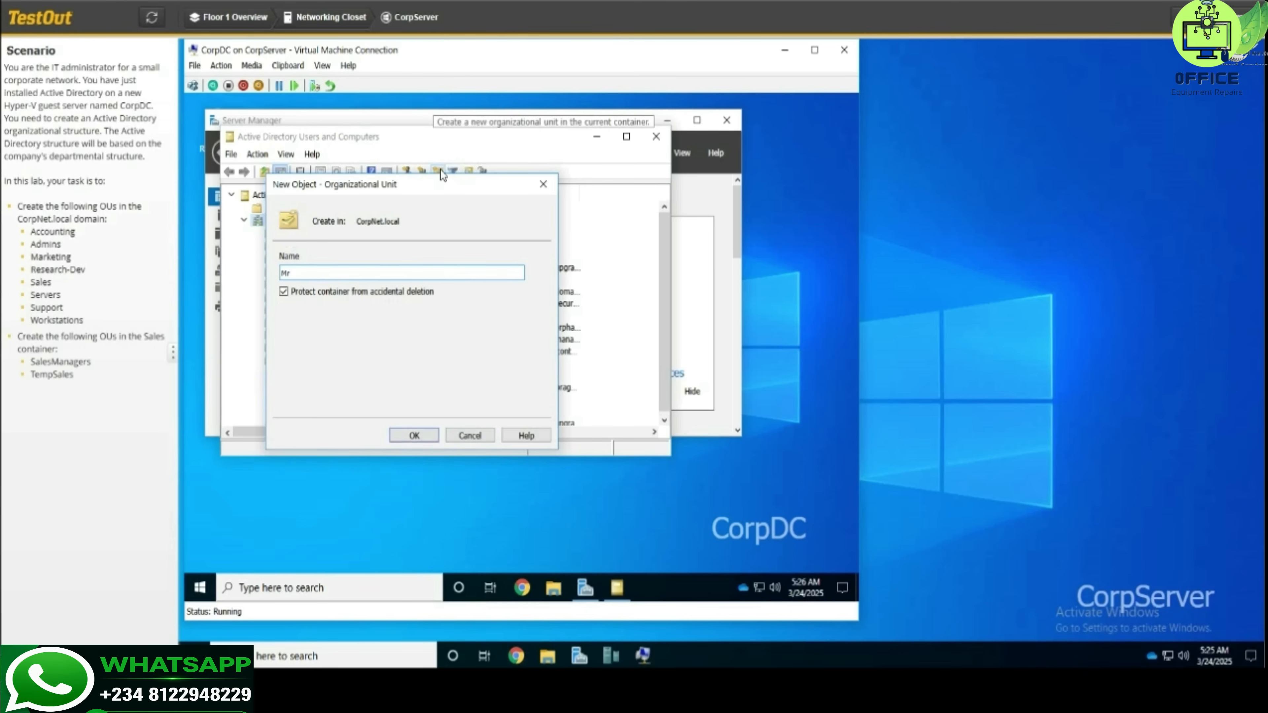
type("rketing")
key("Return")
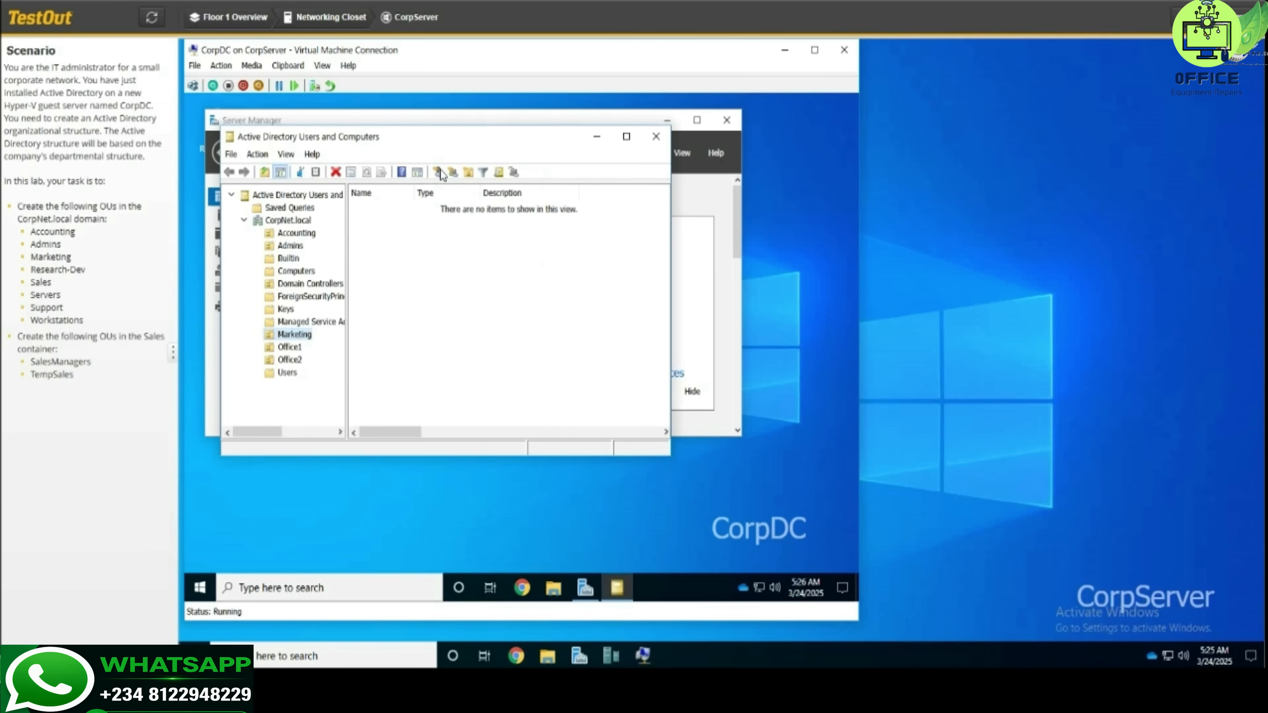
Create an organizational unit named Rsearch-Dev directly under the CorpNet.local domain.
left_click(283, 221)
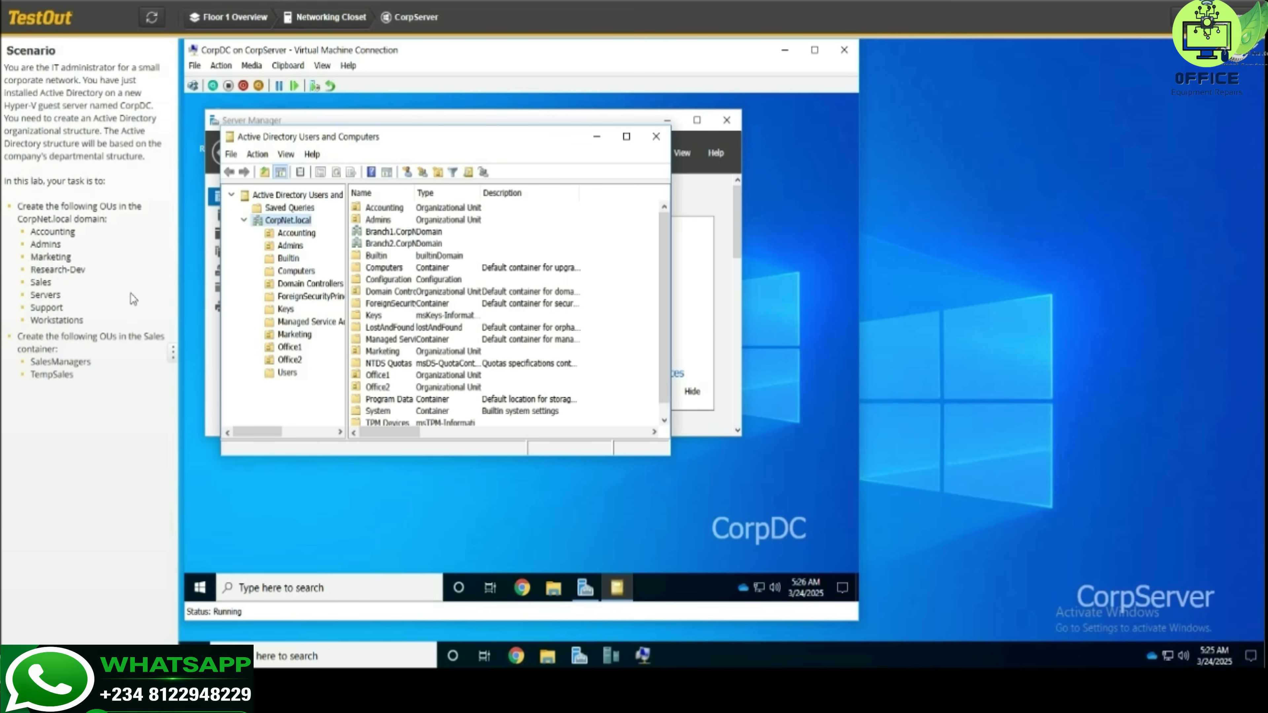
left_click(438, 172)
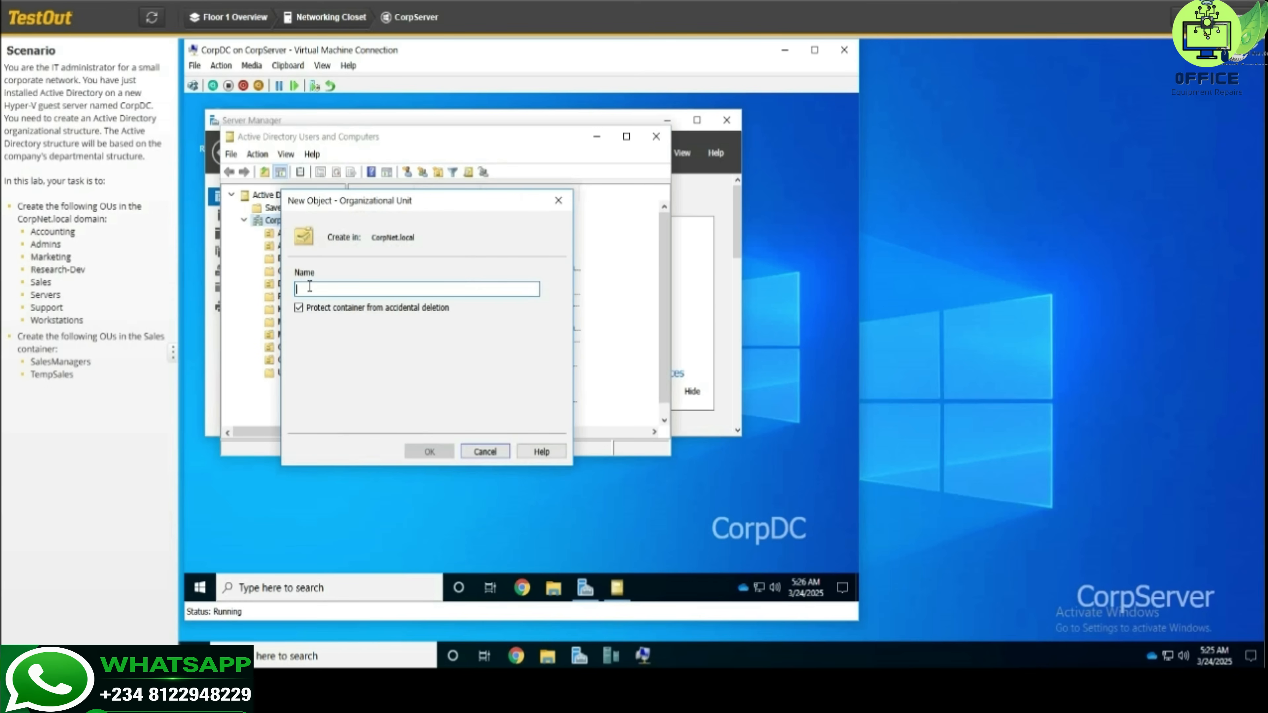
type("Resea")
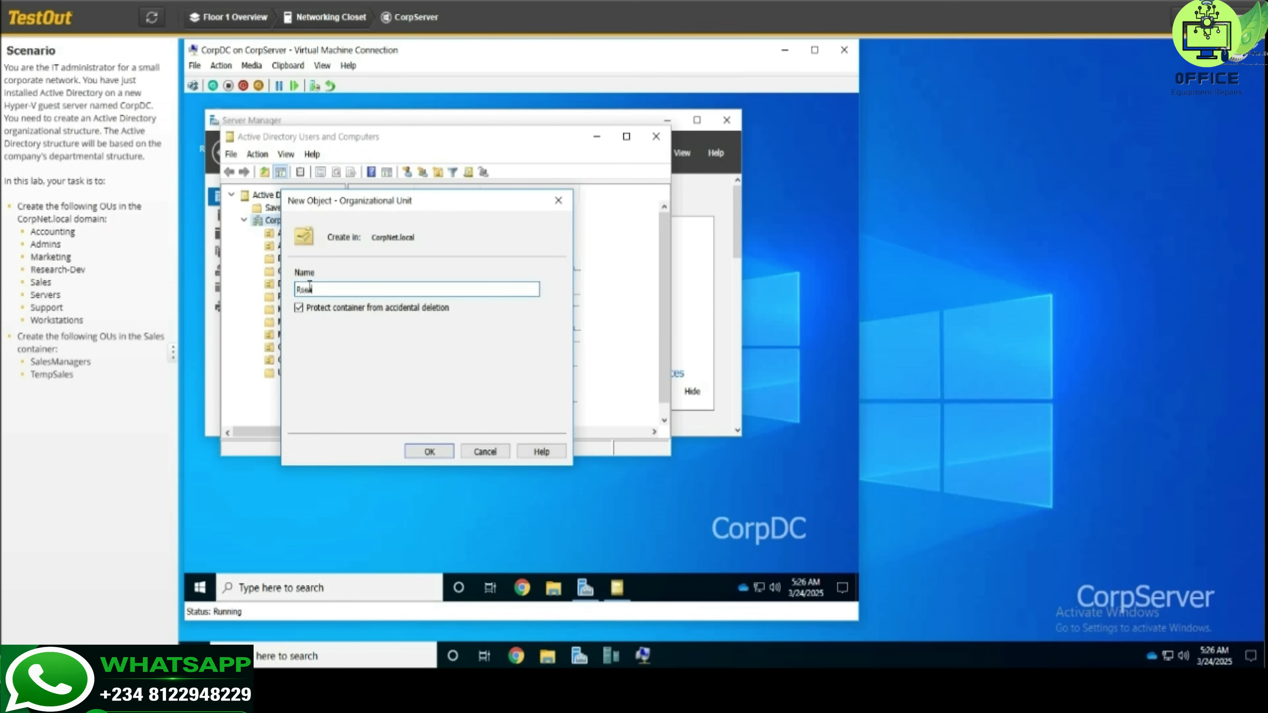
type("rch-Dev")
key("Return")
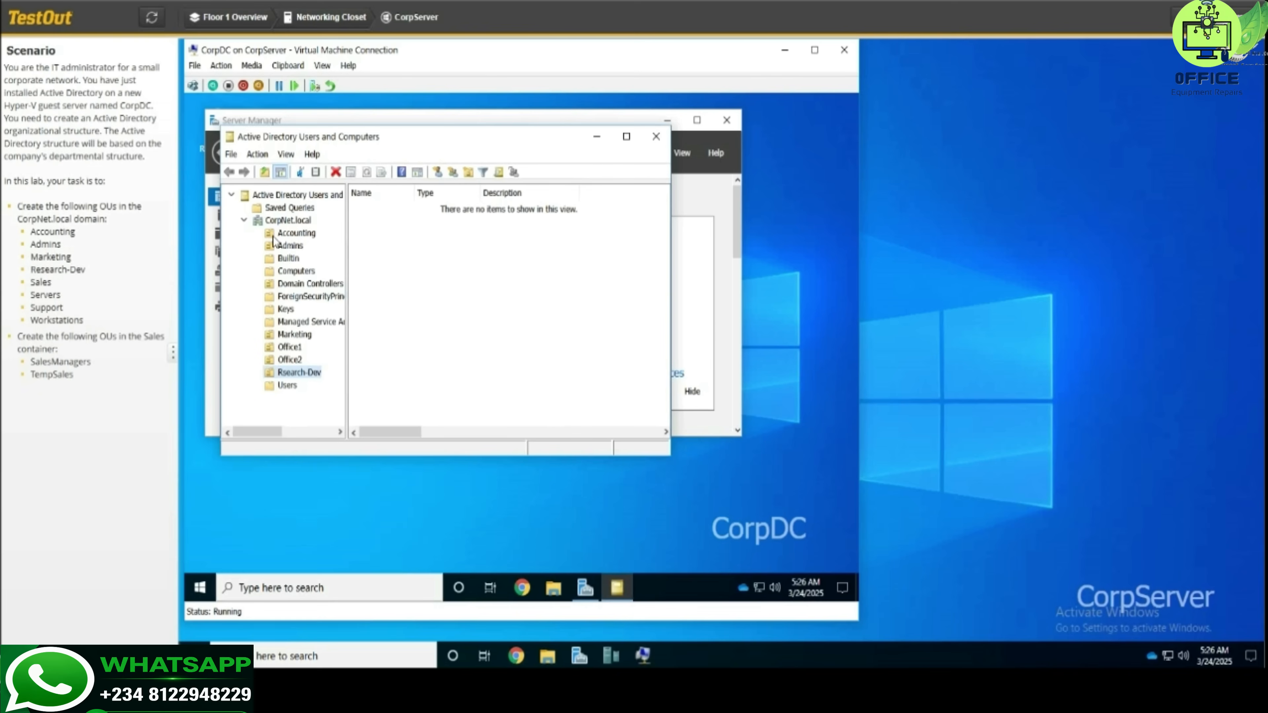
Create an organizational unit named Sales directly under the CorpNet.local domain.
left_click(283, 223)
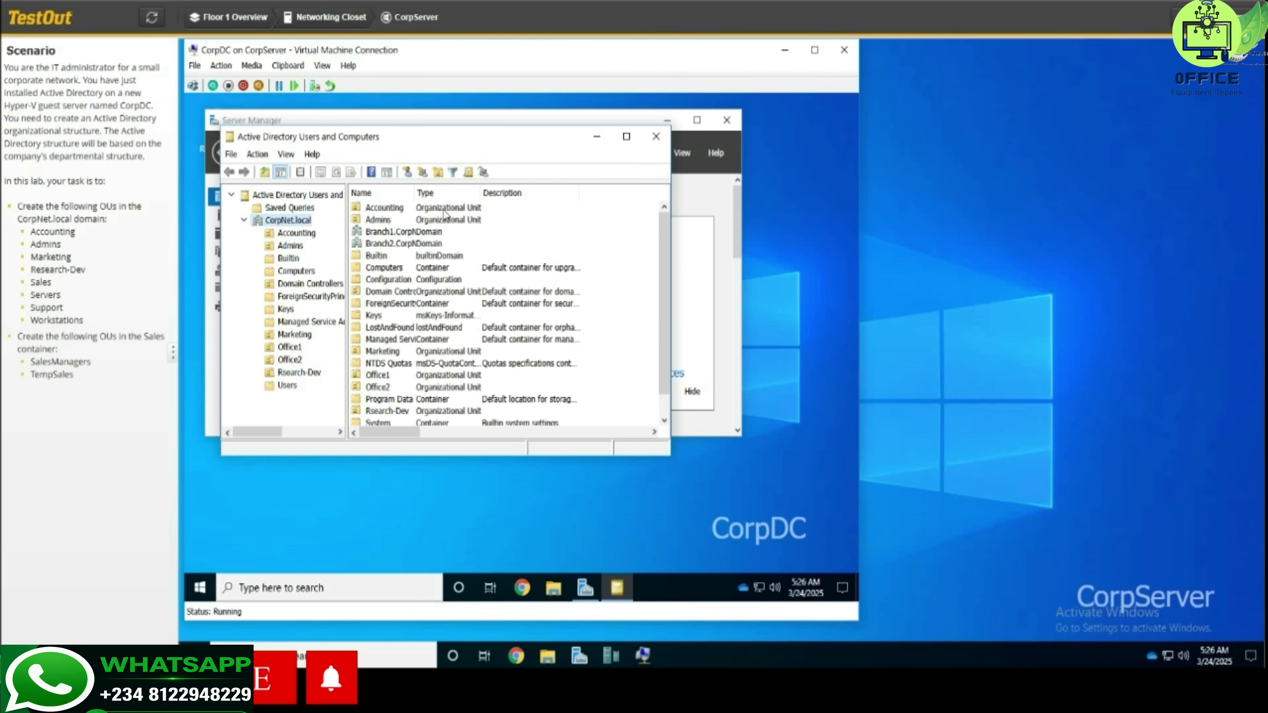
left_click(439, 174)
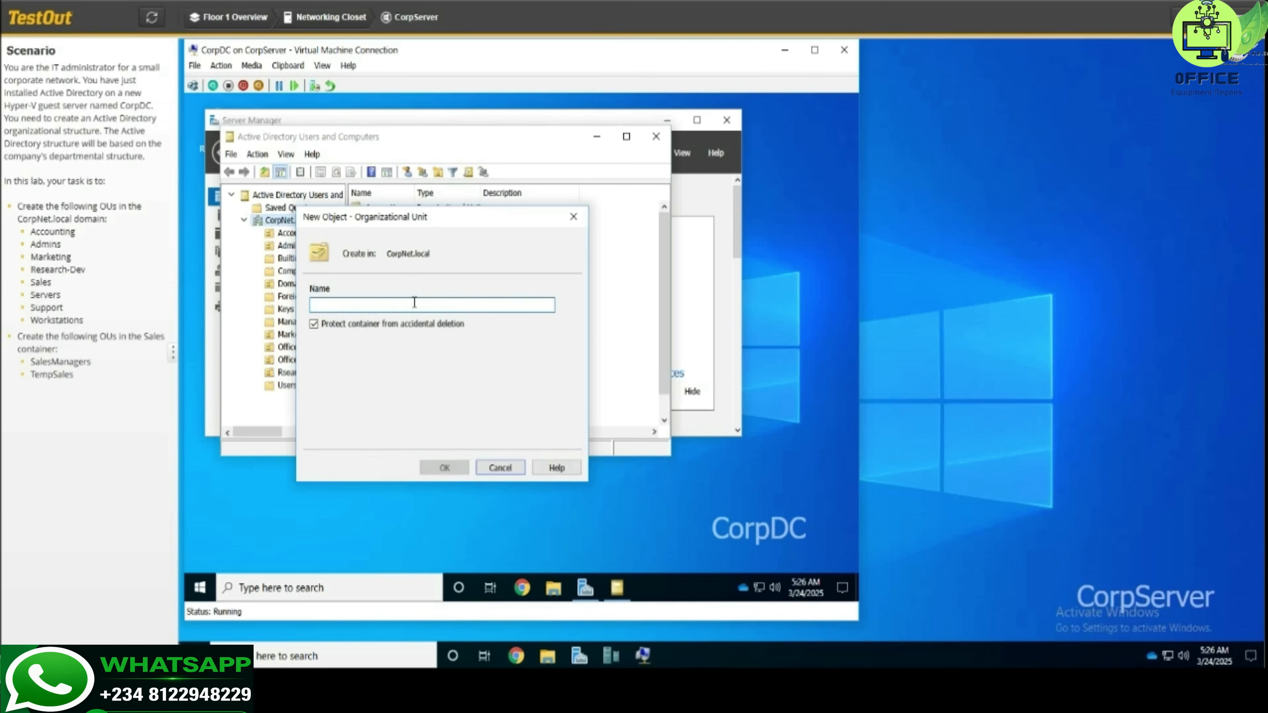
type("Sales")
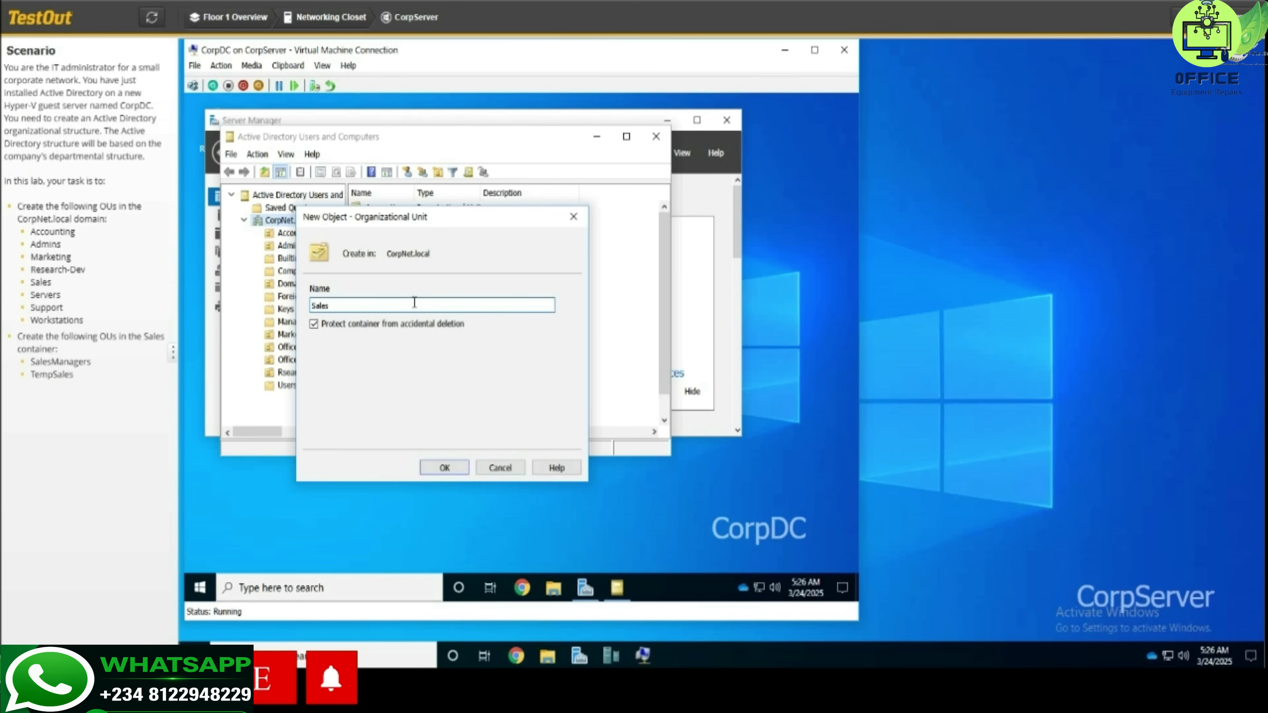
key("Return")
Create an organizational unit named Servers directly under the CorpNet.local domain.
left_click(295, 222)
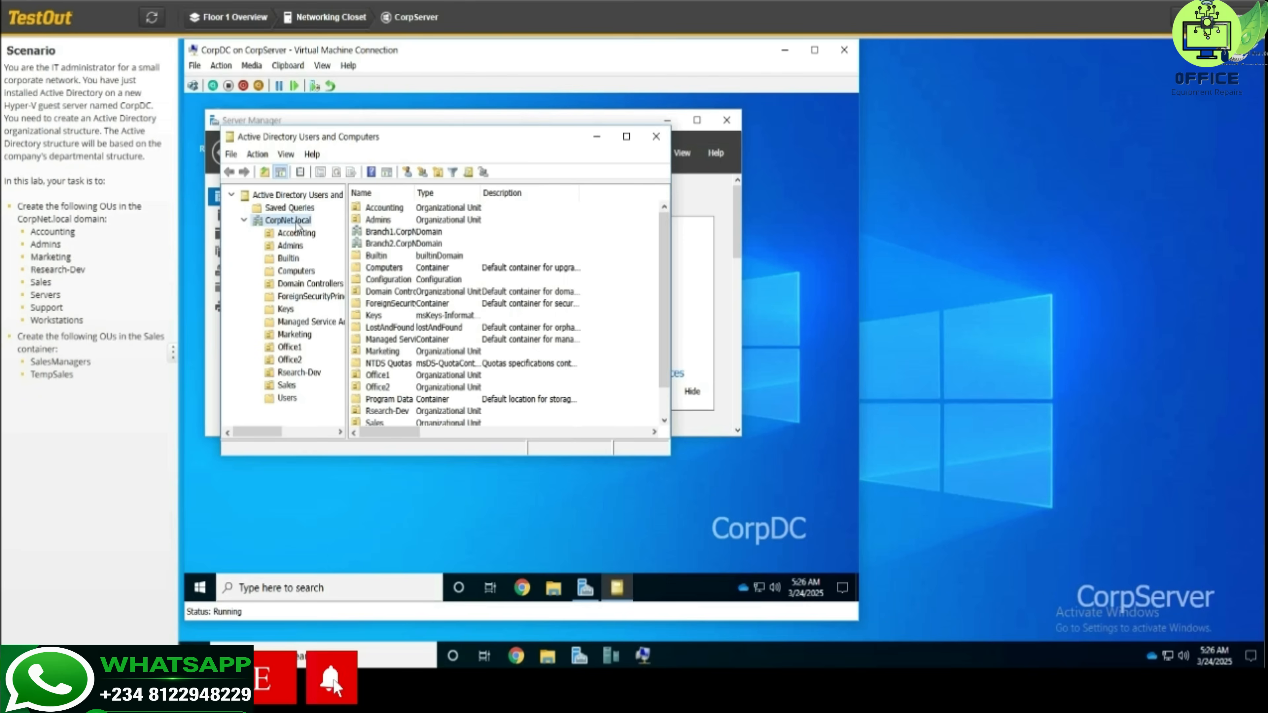
left_click(438, 173)
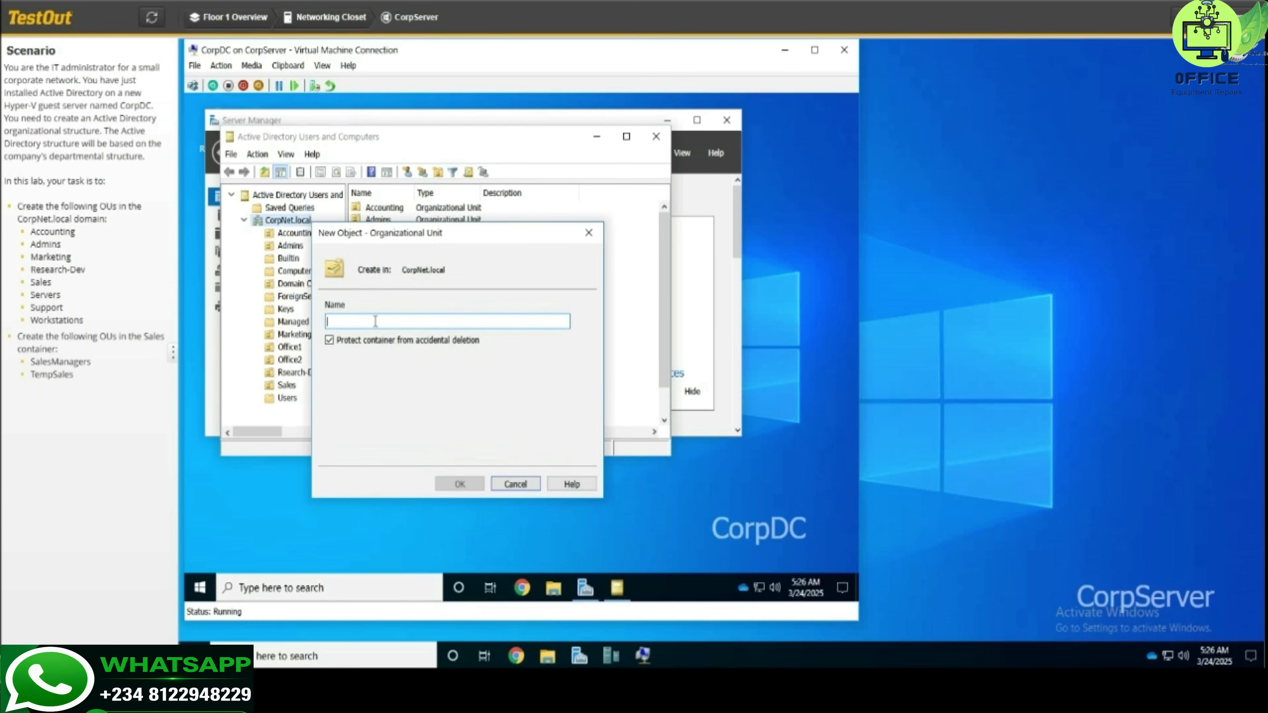
type("Ser")
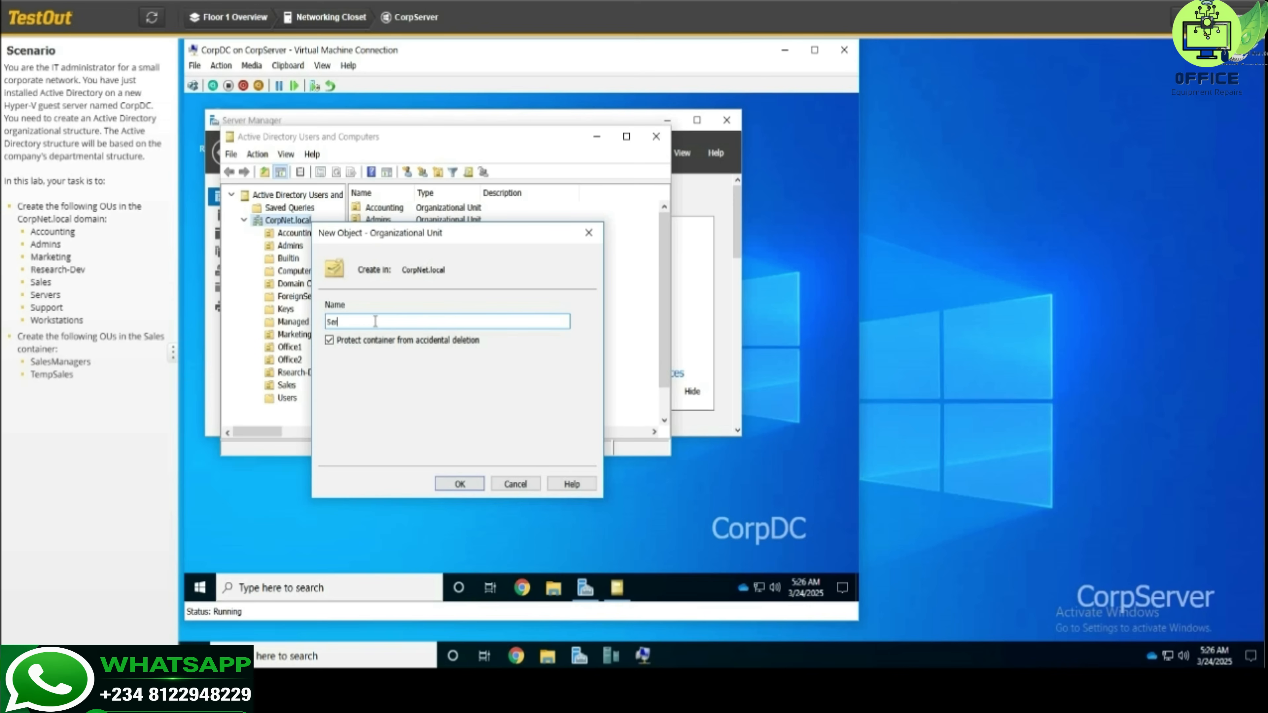
type("vers")
key("Return")
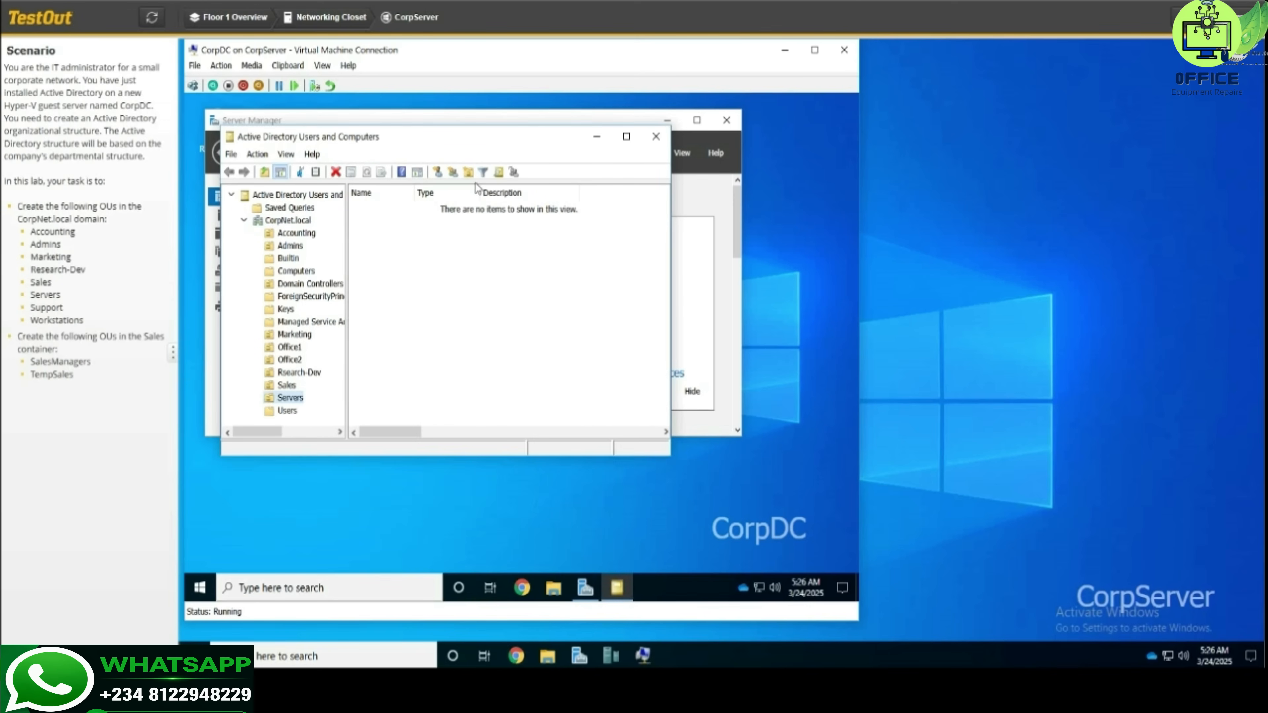
Create an organizational unit named Support directly under the CorpNet.local domain.
left_click(288, 221)
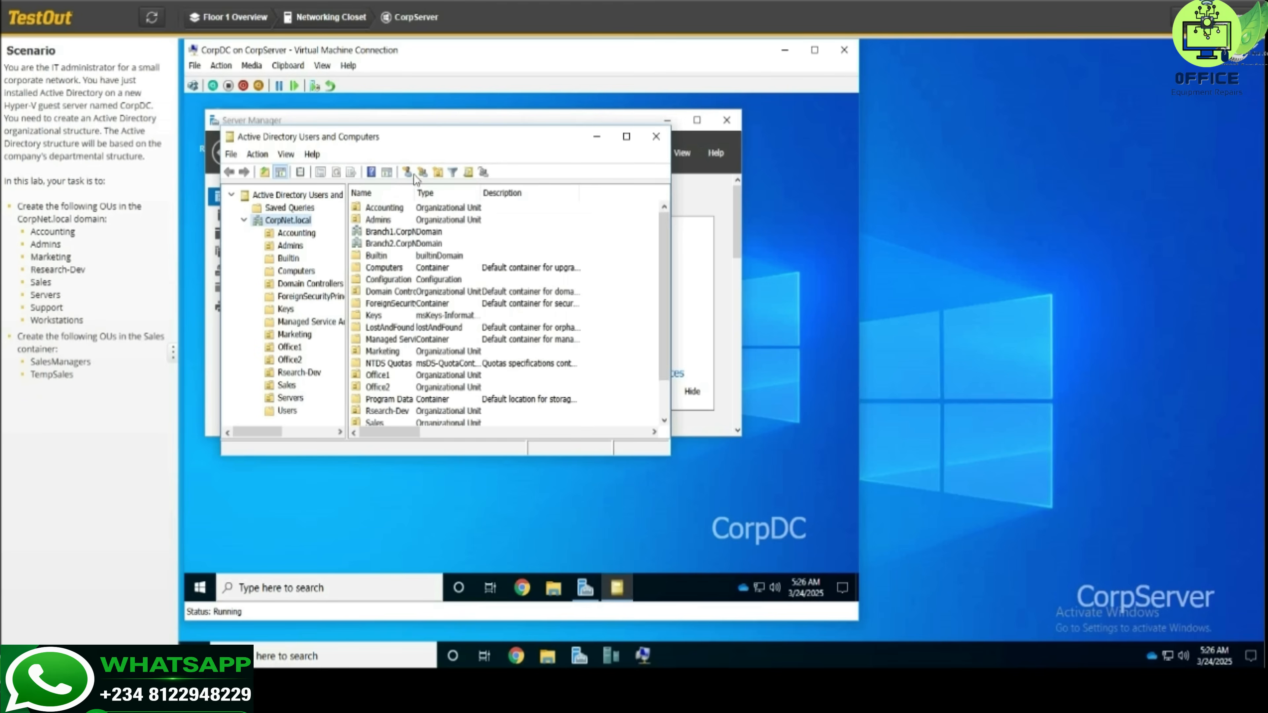
left_click(437, 174)
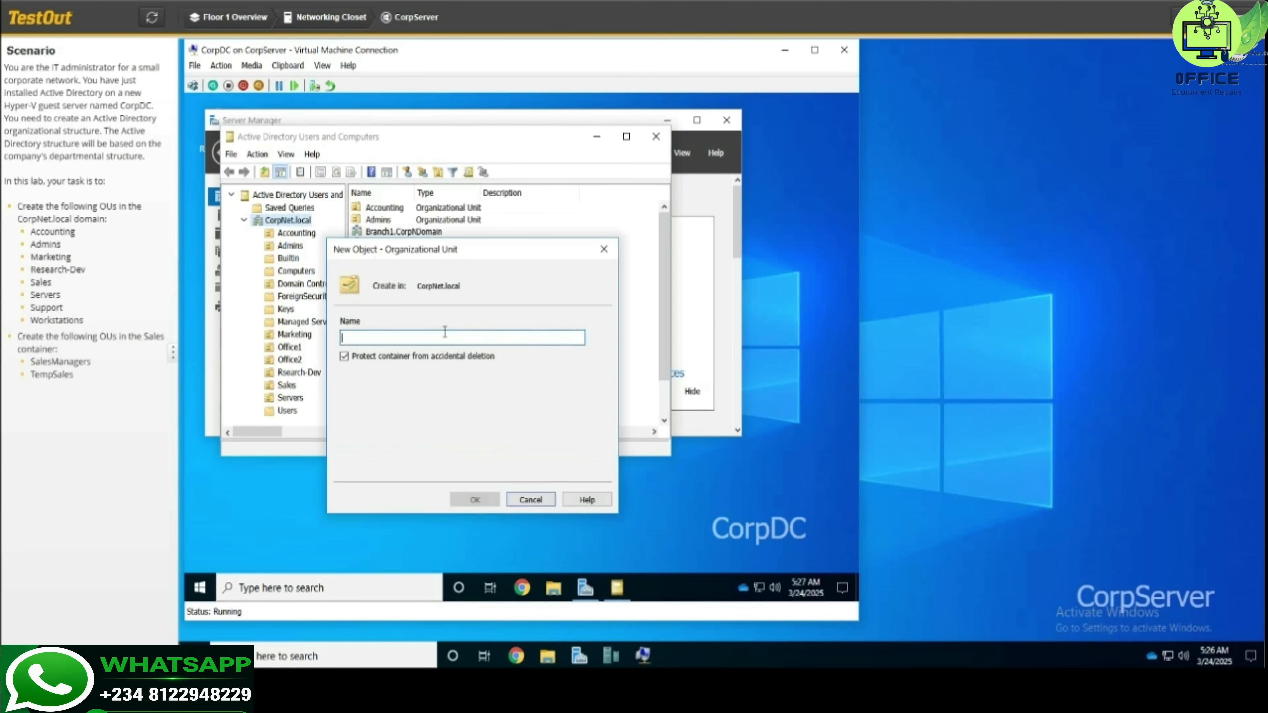
type("S")
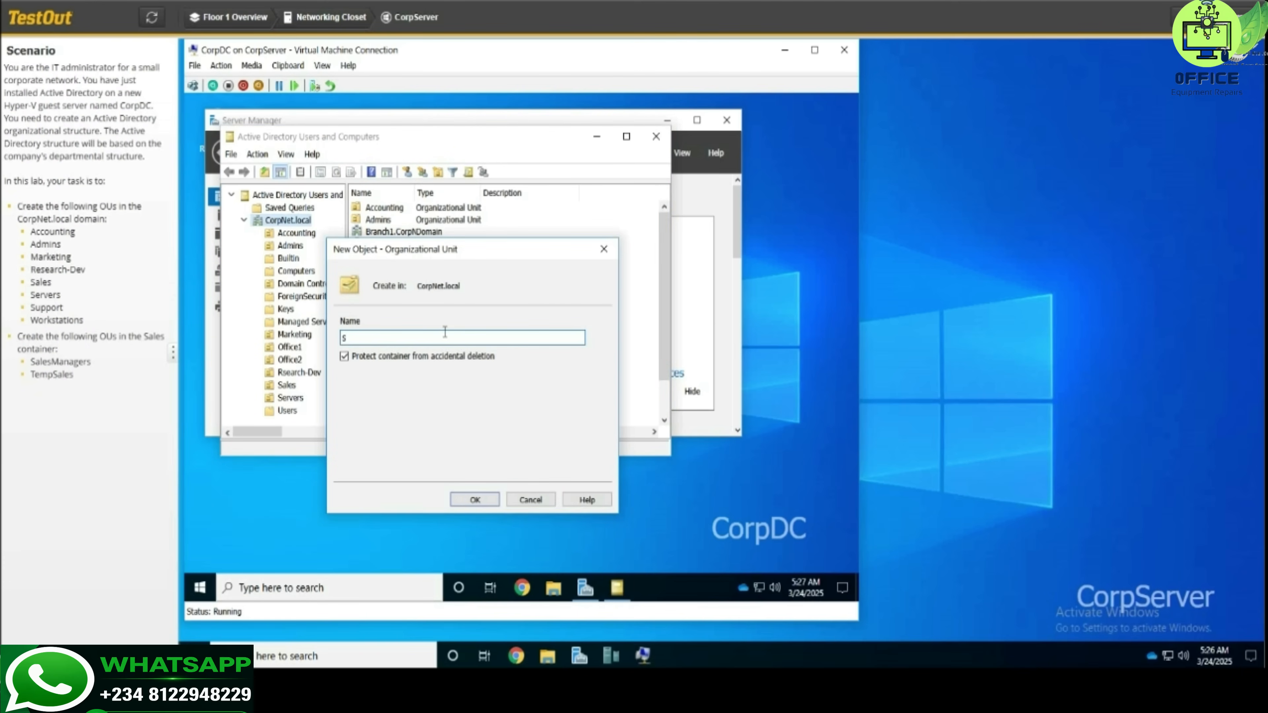
type("upport")
key("Return")
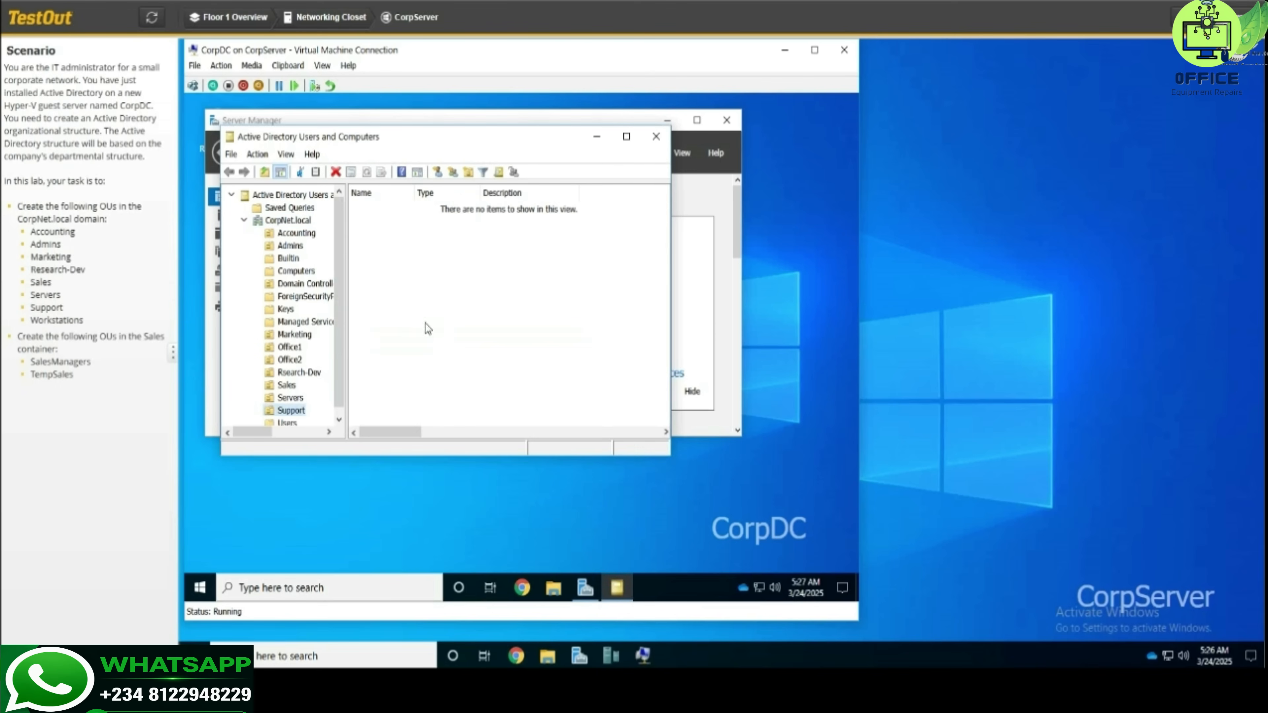
Create an organizational unit named Workstations directly under the CorpNet.local domain.
left_click(270, 220)
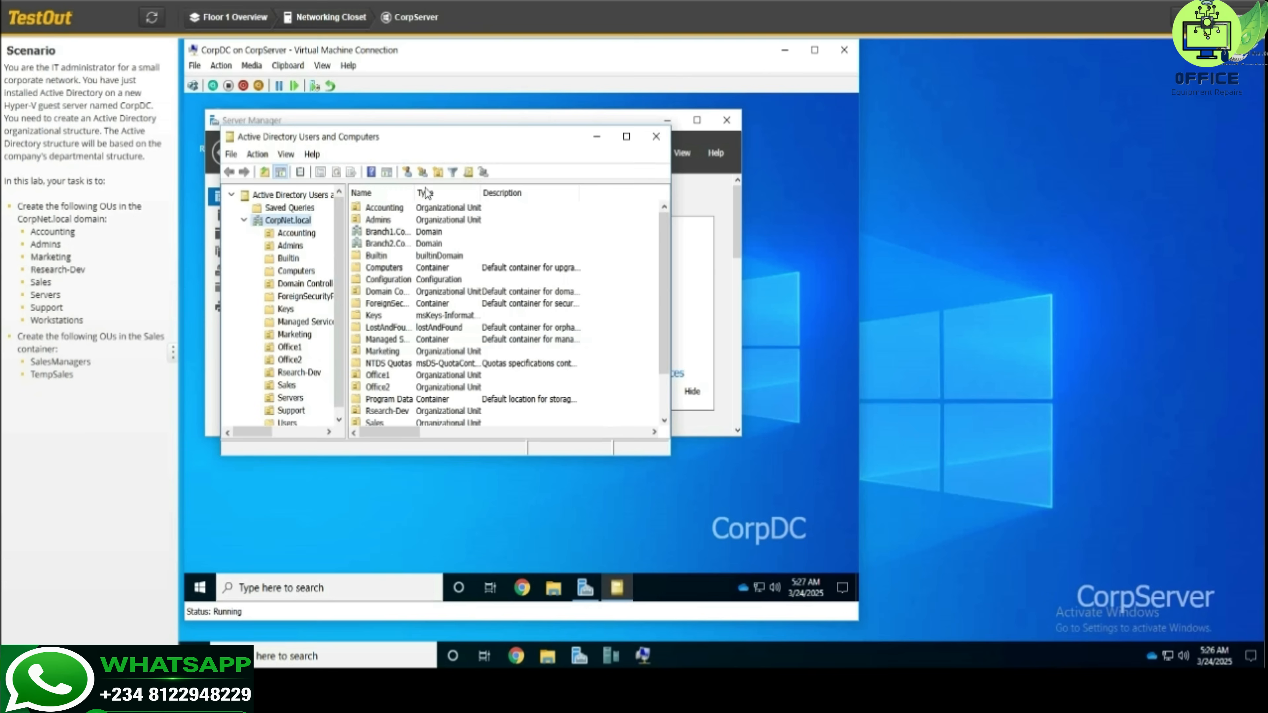
left_click(438, 173)
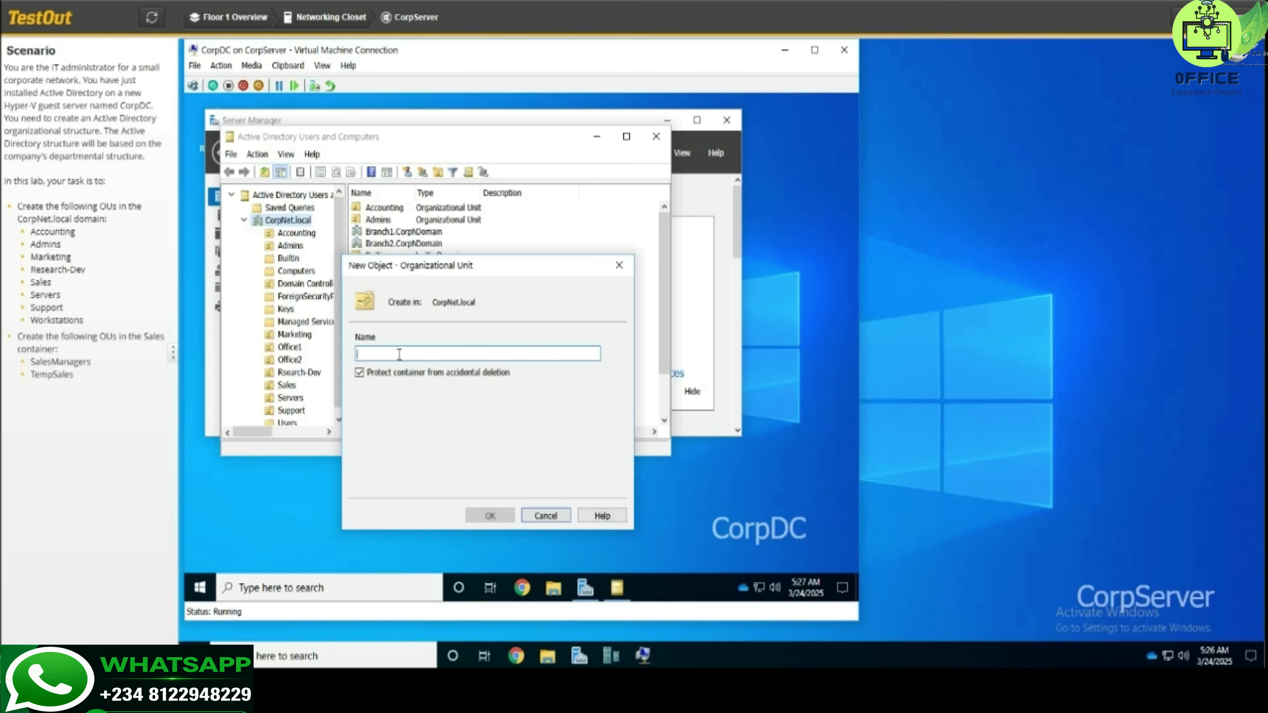
type("Worksta")
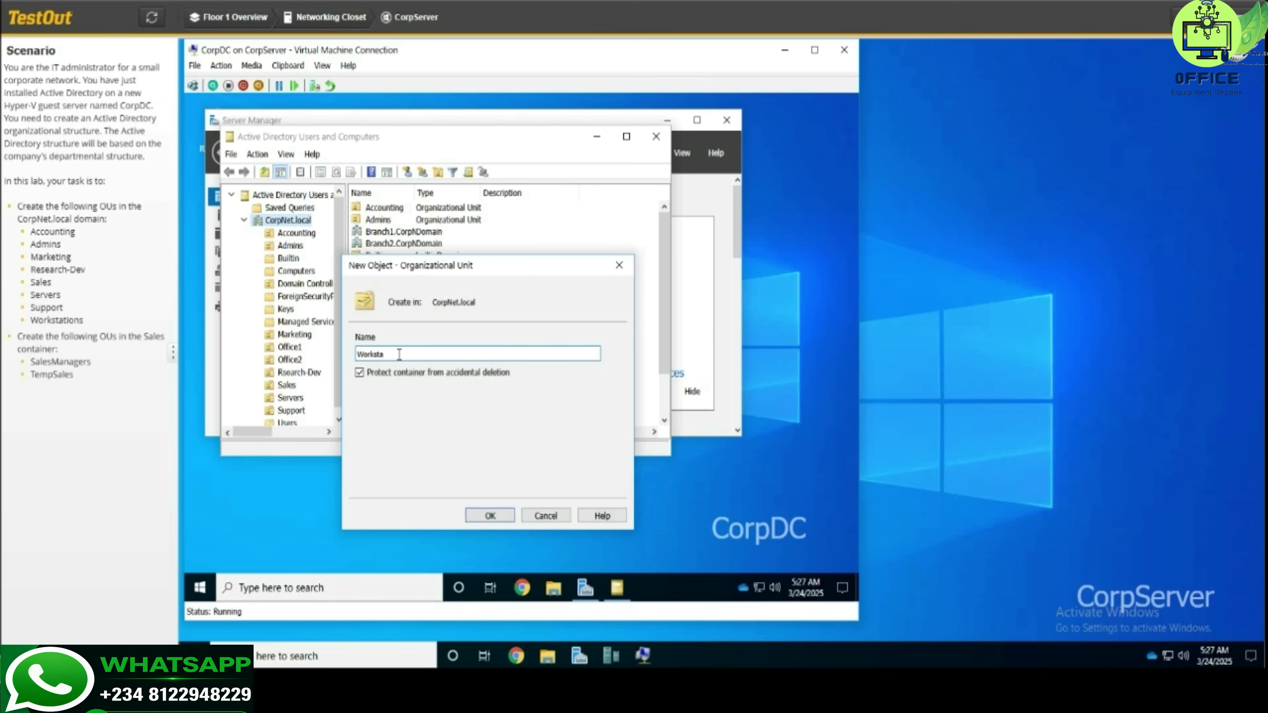
type("ions")
key("Return")
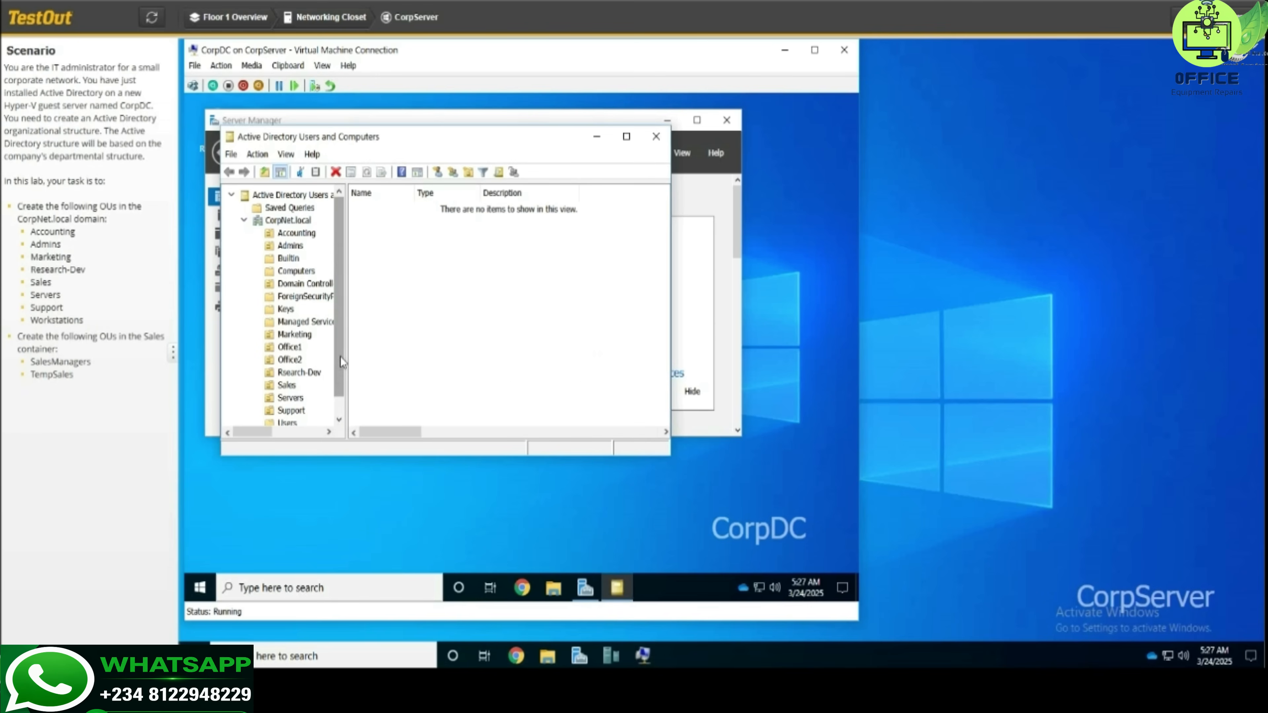
Create an organizational unit named SalesManagers inside the Sales organizational unit of CorpNet.local.
scroll(341, 356, "down", 1)
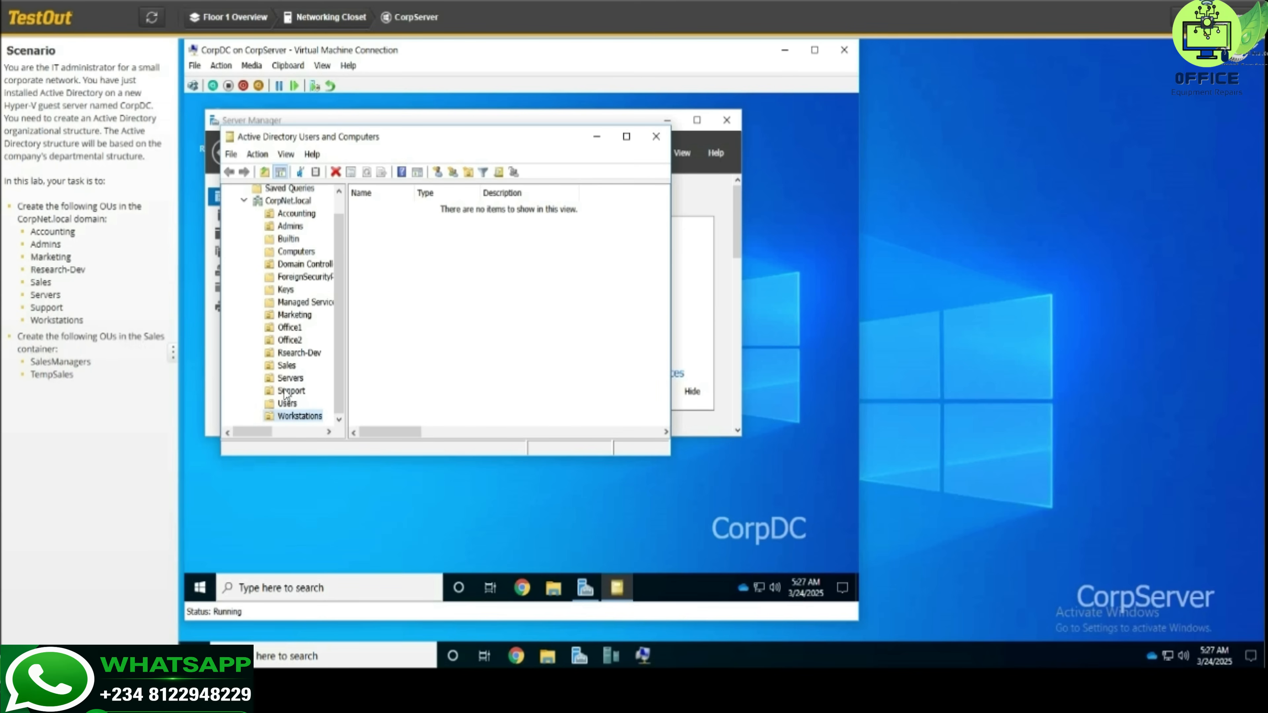
left_click(270, 367)
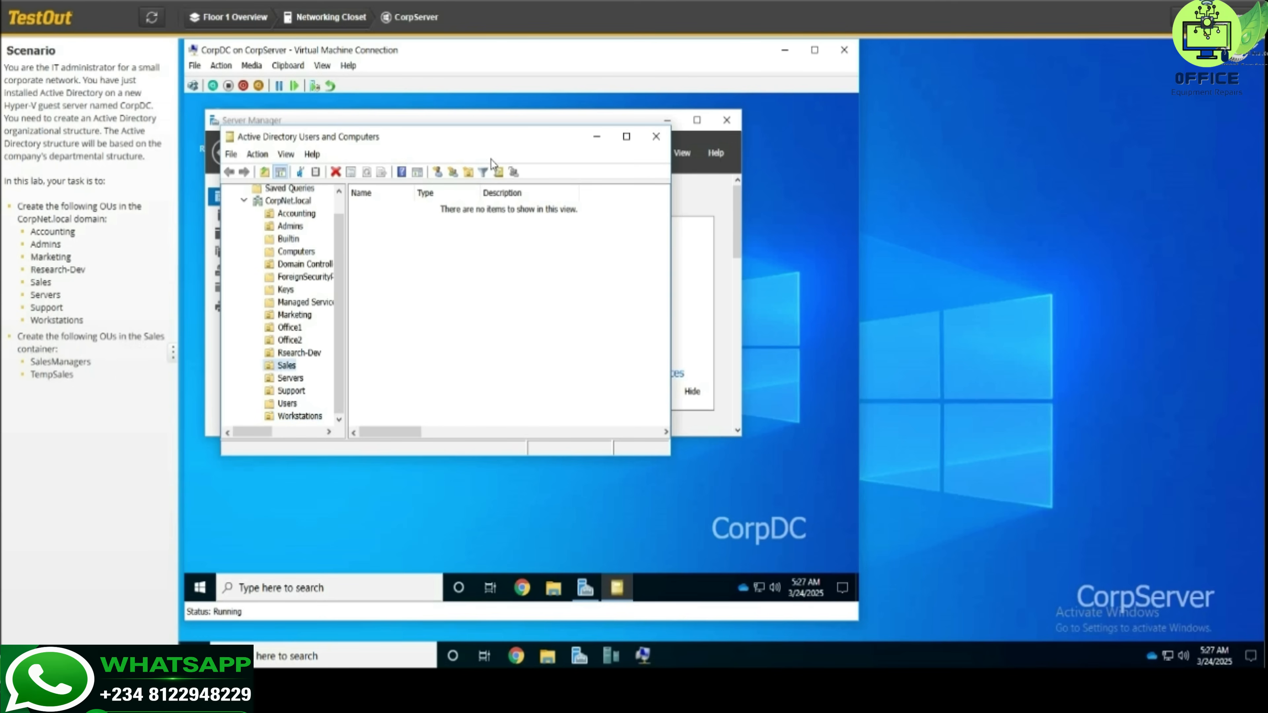
left_click(473, 172)
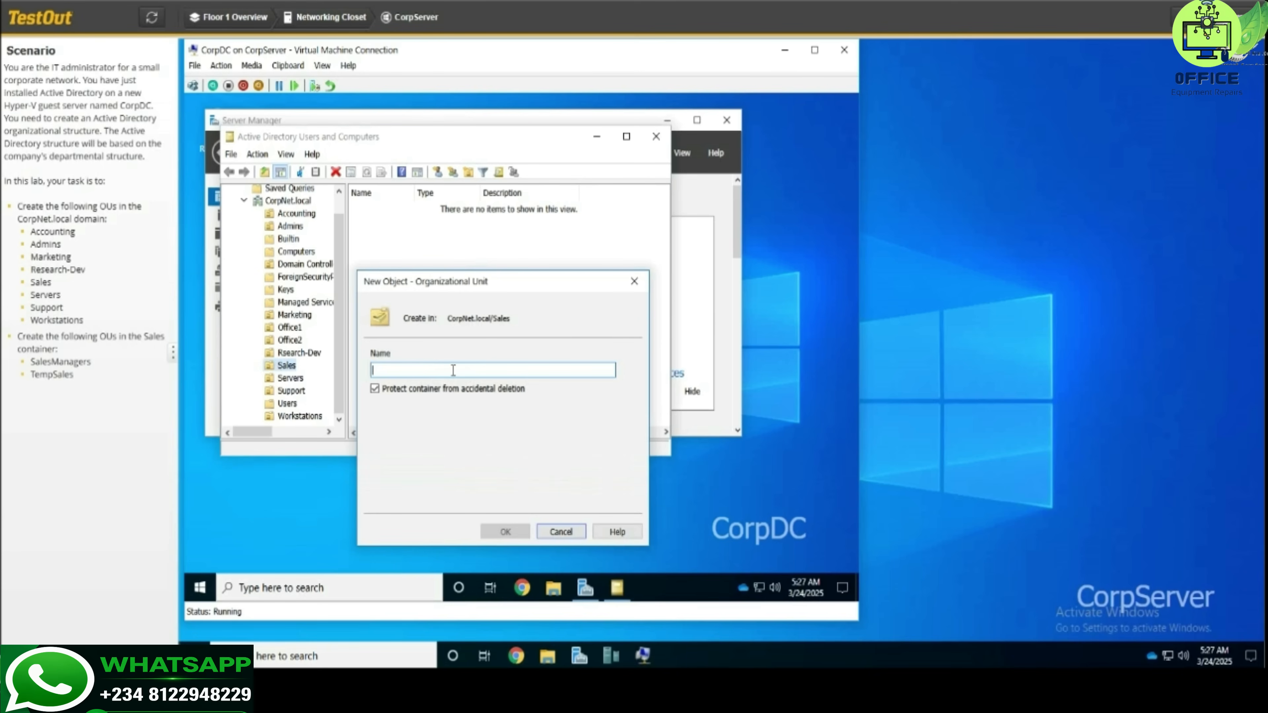
type("Sales")
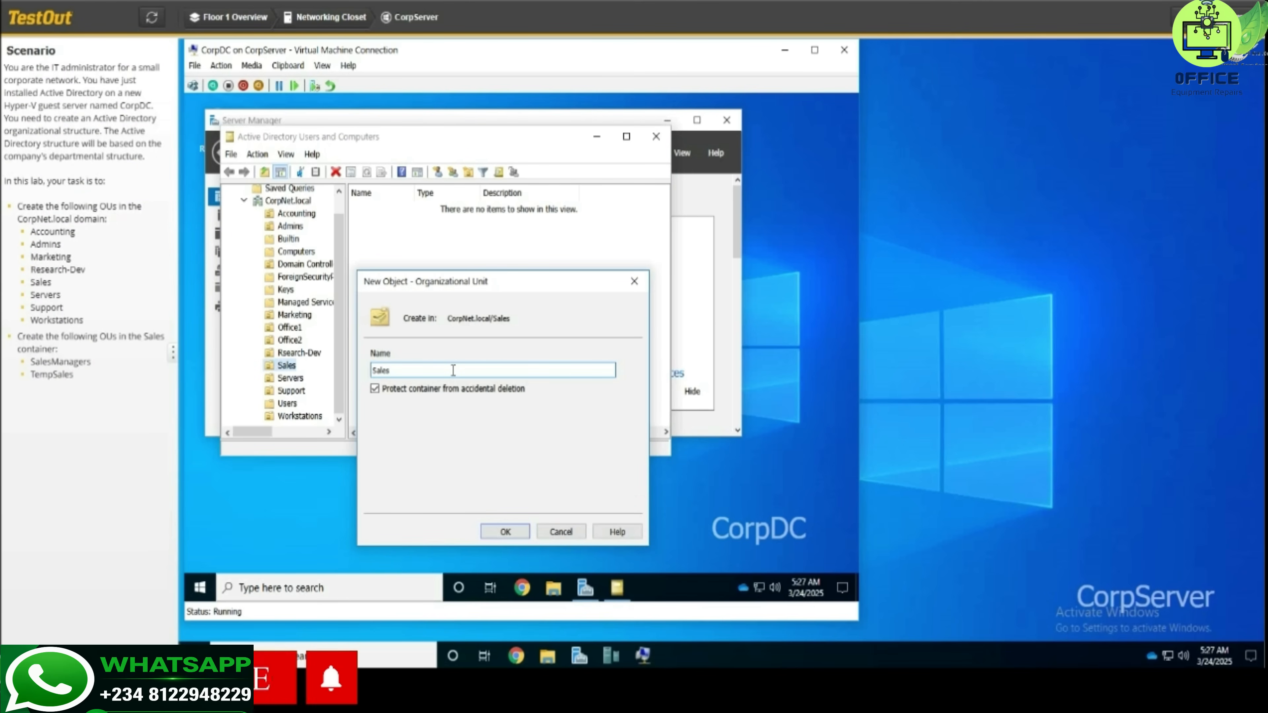
type(" Managers")
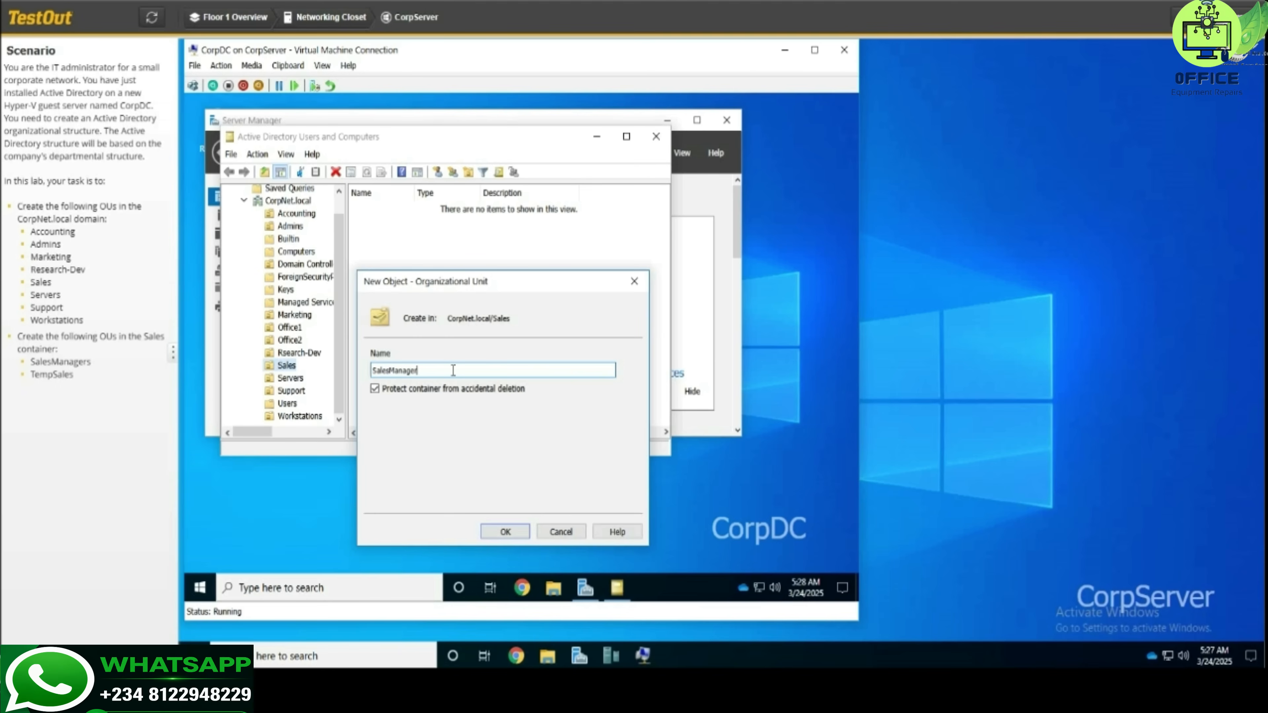
key("Return")
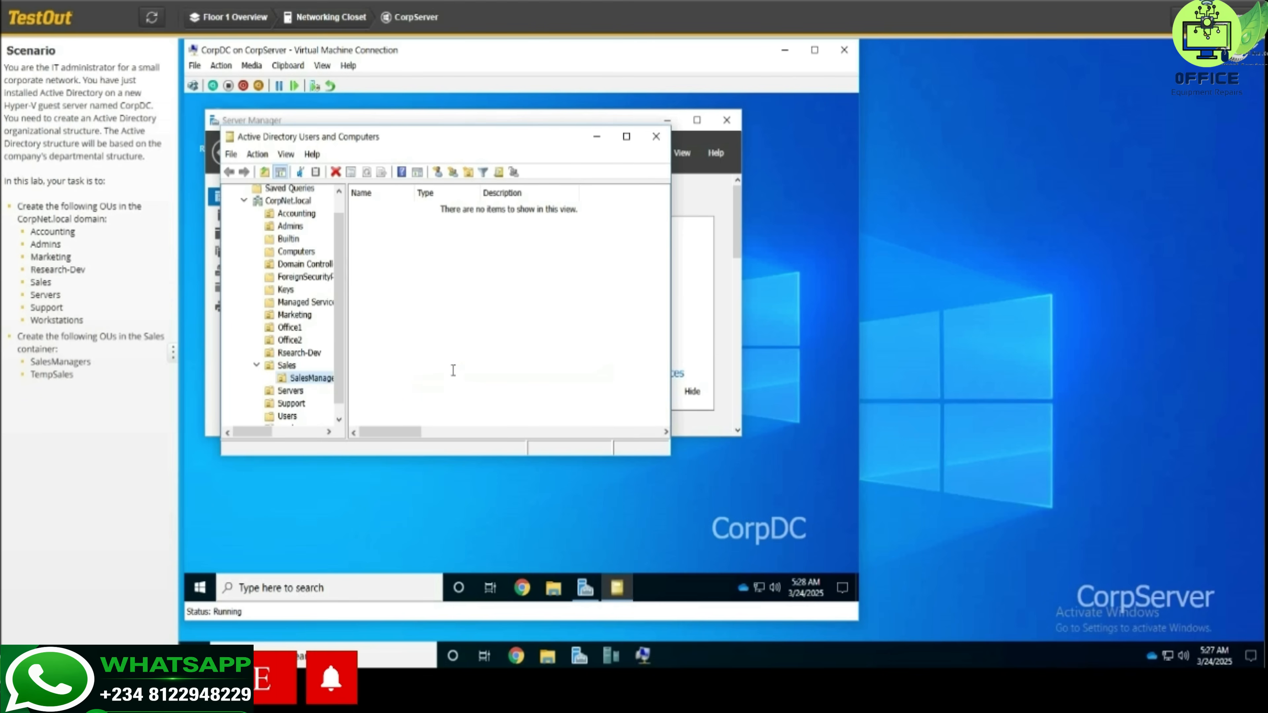